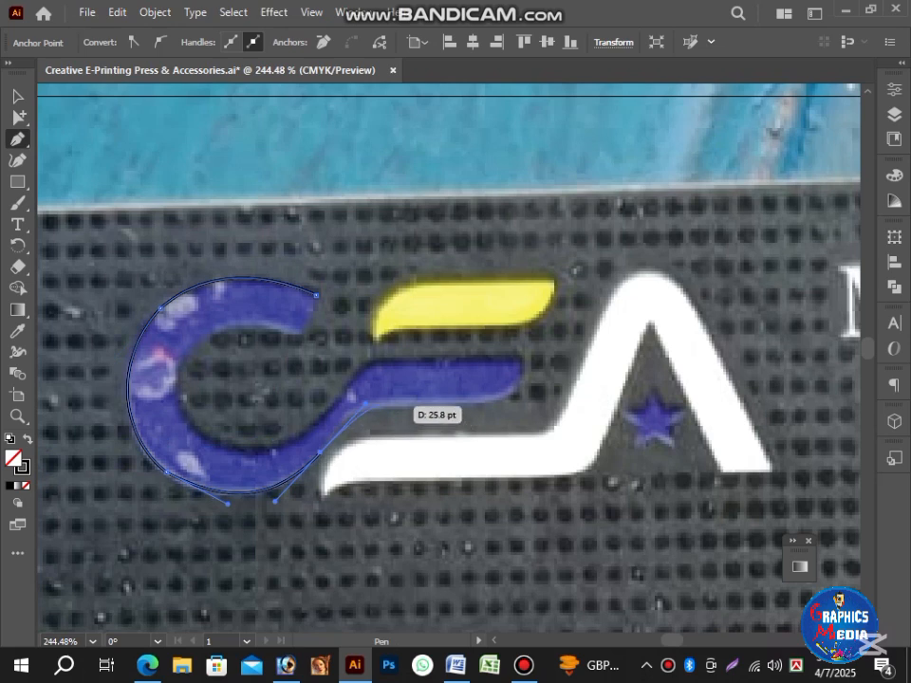
# Step: Continue the Pen outline around the rounded end of the blue middle bar and back along its upper edge to the C
pyautogui.moveTo(493, 399); pyautogui.dragTo(524, 332)
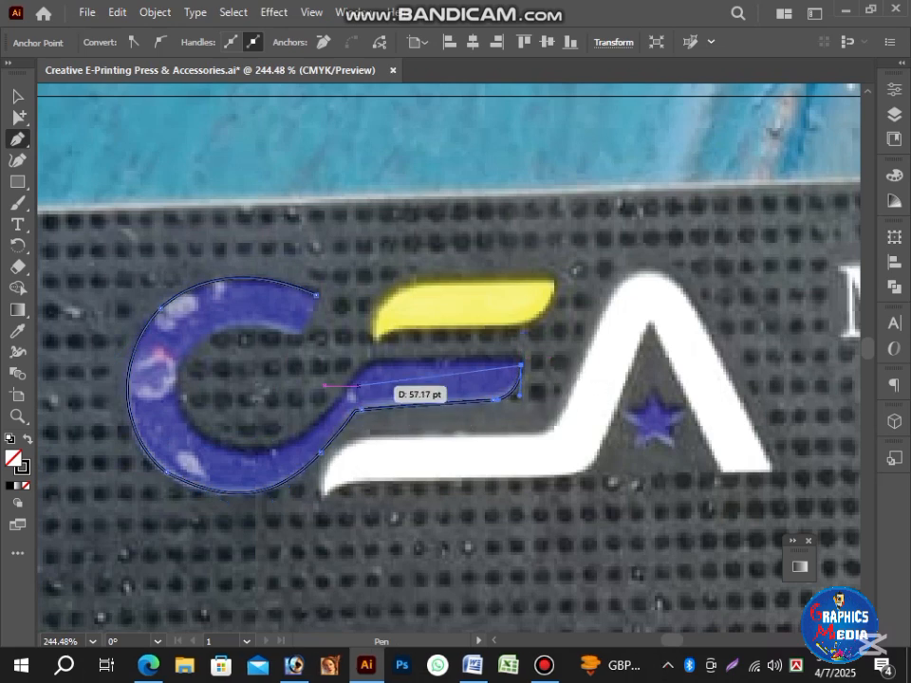
pyautogui.moveTo(502, 362); pyautogui.dragTo(486, 367)
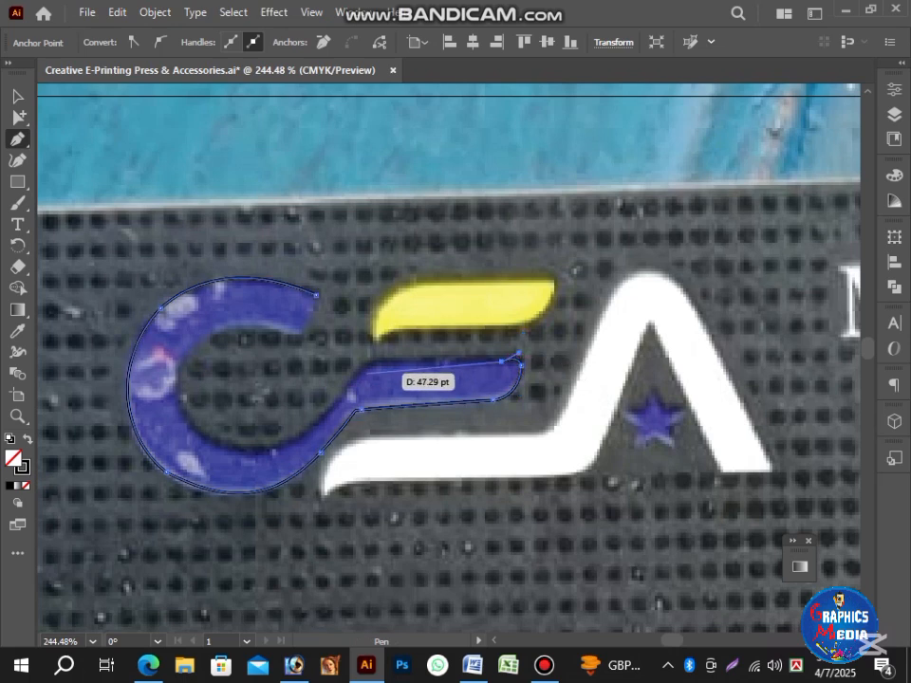
pyautogui.click(373, 362)
pyautogui.moveTo(342, 392); pyautogui.dragTo(319, 422)
# Step: Trace the inner curve of the blue C with the Pen tool and close the outline at its starting anchor
pyautogui.moveTo(201, 435); pyautogui.dragTo(128, 395)
pyautogui.click(200, 435)
pyautogui.moveTo(224, 331); pyautogui.dragTo(294, 295)
pyautogui.hotkey('ctrl', 'z')
pyautogui.moveTo(186, 359); pyautogui.dragTo(200, 325)
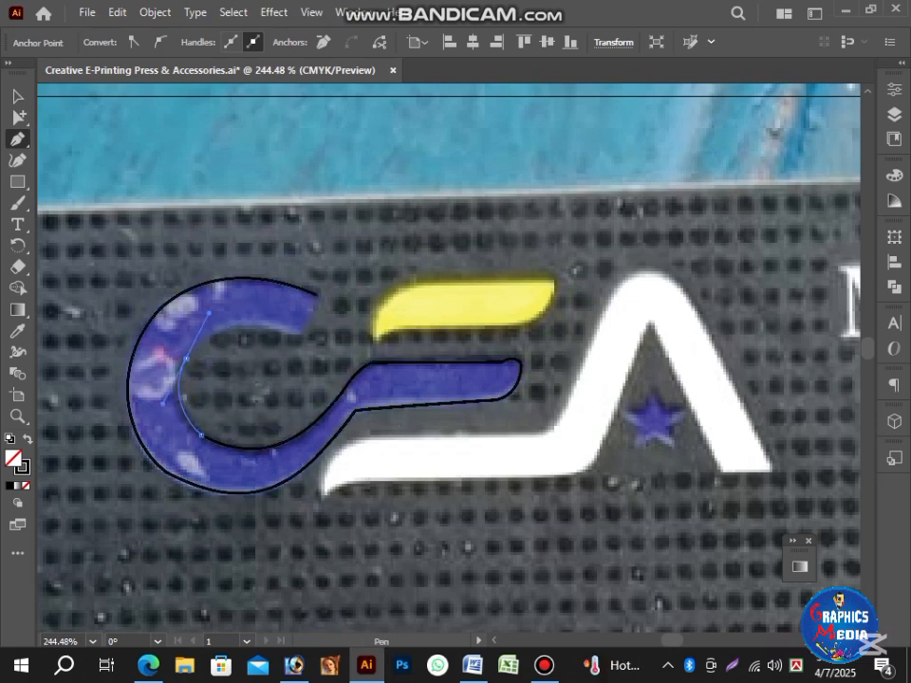
pyautogui.click(301, 334)
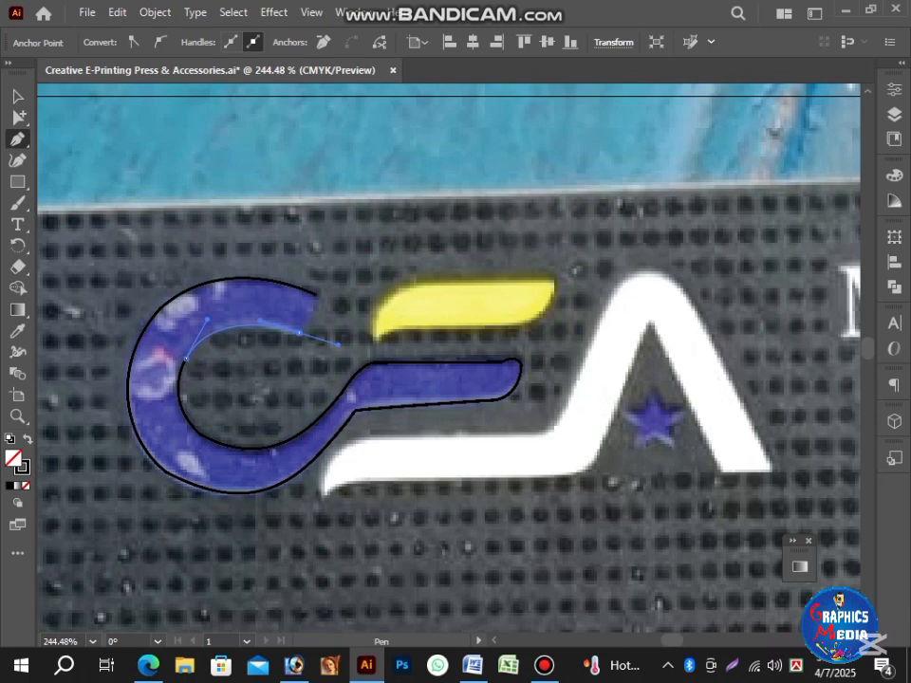
pyautogui.click(316, 295)
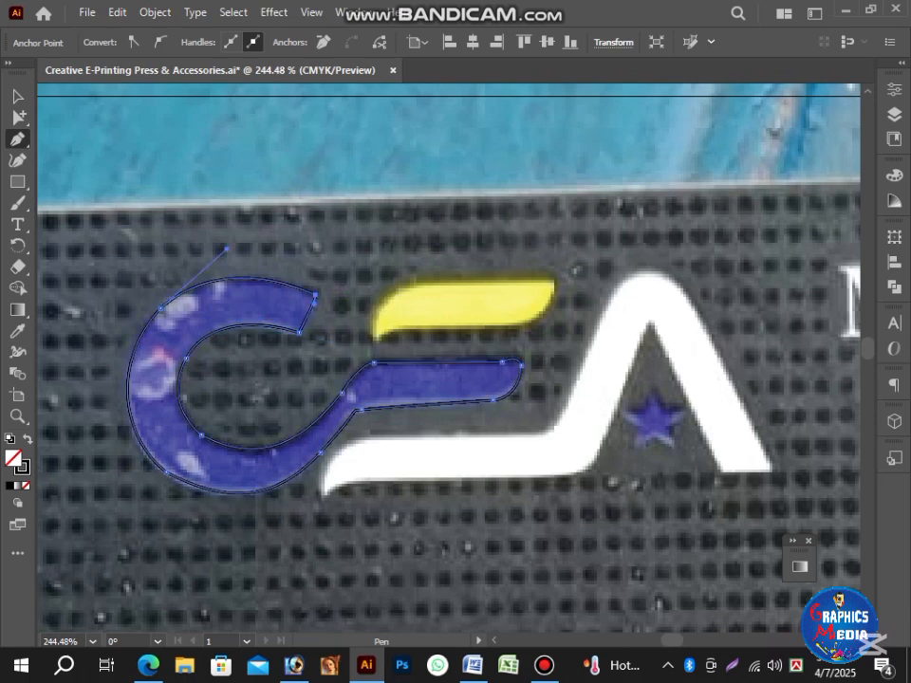
# Step: Fill the traced C shape with the blue sampled from the logo photo and deselect it
pyautogui.press('v')
pyautogui.press('i')
pyautogui.click(256, 467)
pyautogui.click(18, 96)
pyautogui.click(256, 379)
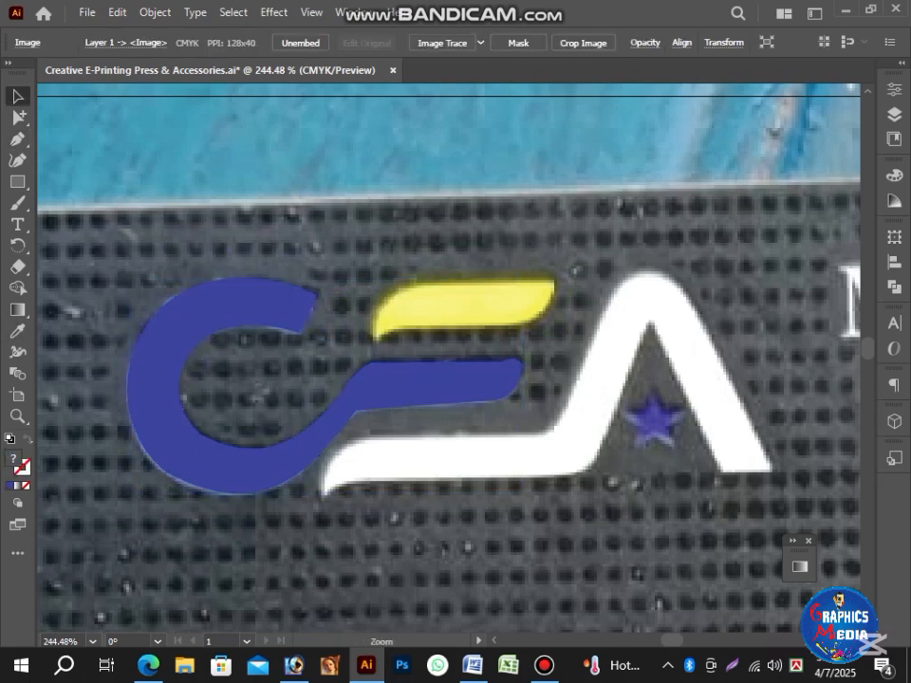
# Step: Trace the yellow top bar of the logo's E as a closed Pen path, swapping fill and stroke to see the photo
pyautogui.moveTo(456, 380); pyautogui.dragTo(398, 397)
pyautogui.click(495, 296)
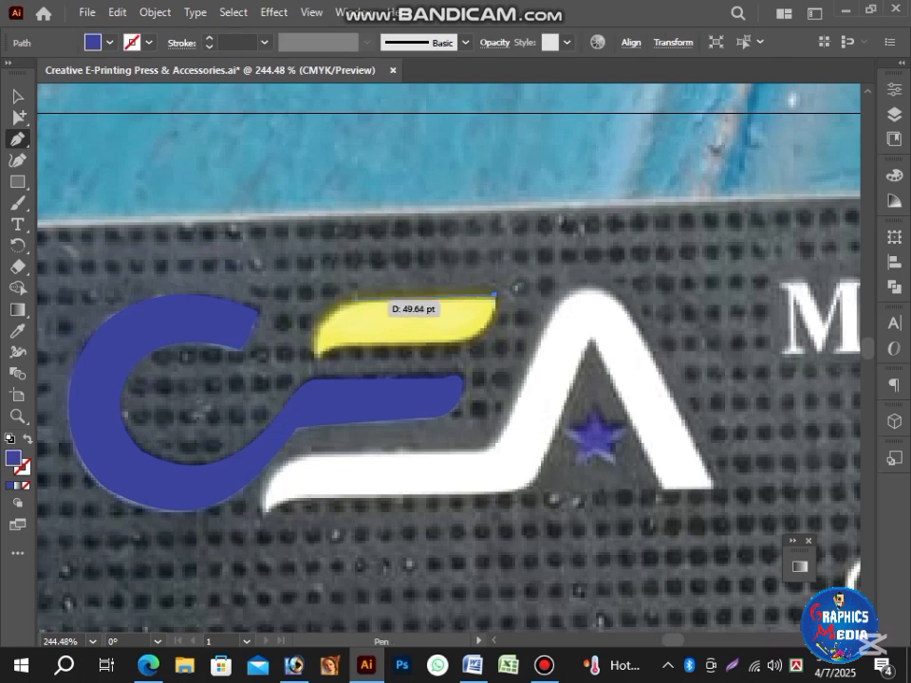
pyautogui.moveTo(327, 402); pyautogui.dragTo(326, 402)
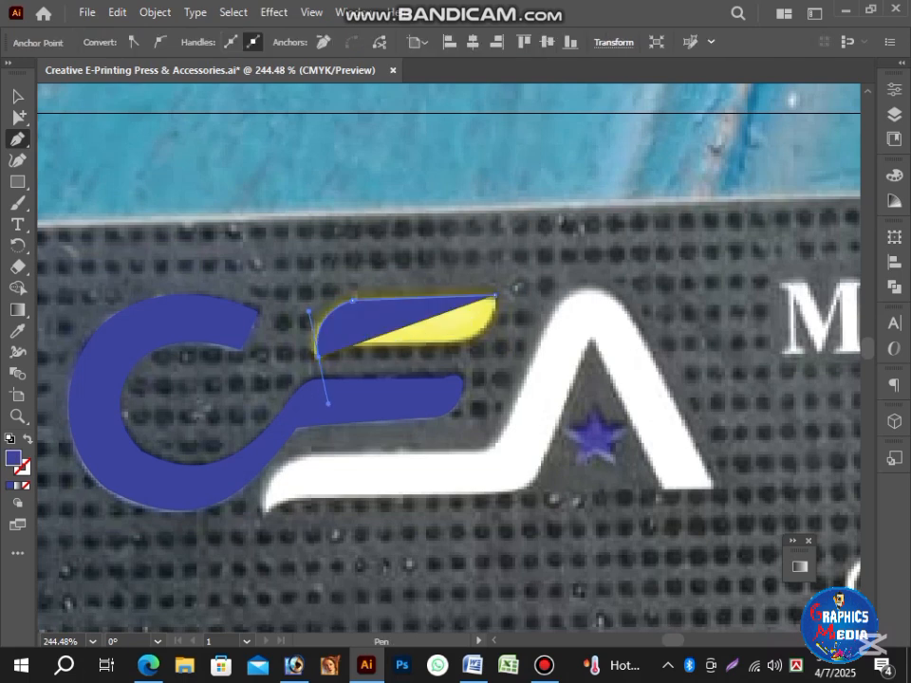
pyautogui.click(27, 439)
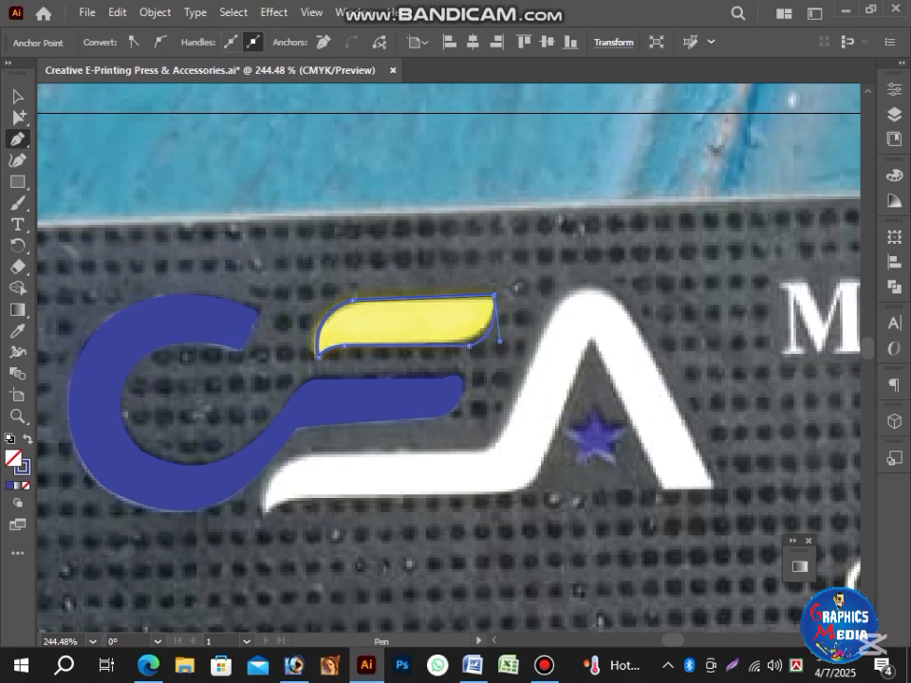
# Step: Fill the traced top bar with the yellow sampled from the photo and deselect it
pyautogui.click(18, 96)
pyautogui.click(18, 331)
pyautogui.click(408, 323)
pyautogui.click(18, 96)
pyautogui.click(517, 251)
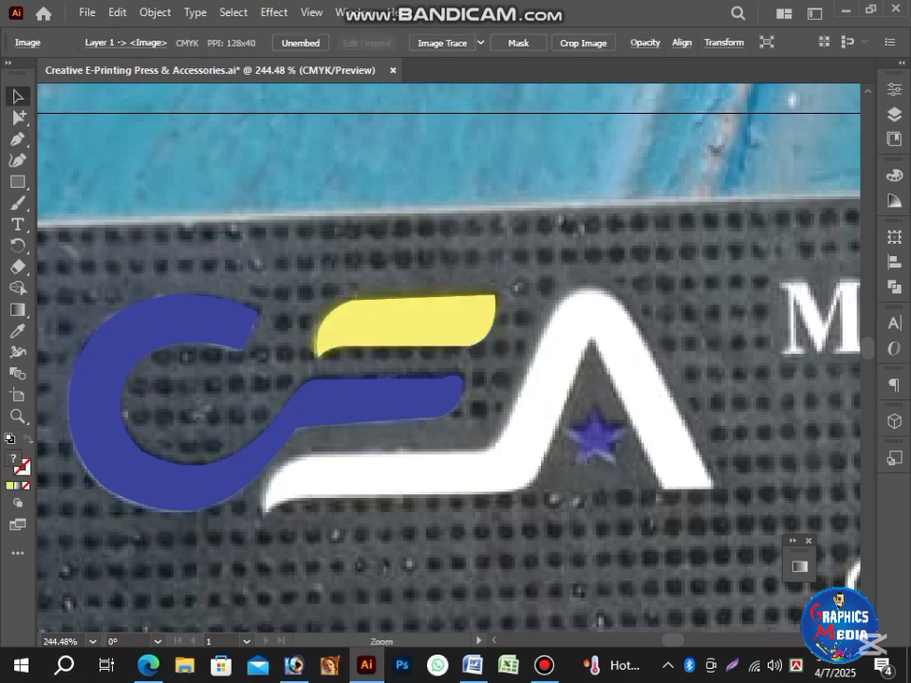
# Step: Trace the upper edge of the white logo shape with the Pen tool, from its pointed tail over the rounded peak of the A
pyautogui.moveTo(474, 333); pyautogui.dragTo(393, 317)
pyautogui.click(18, 139)
pyautogui.click(183, 499)
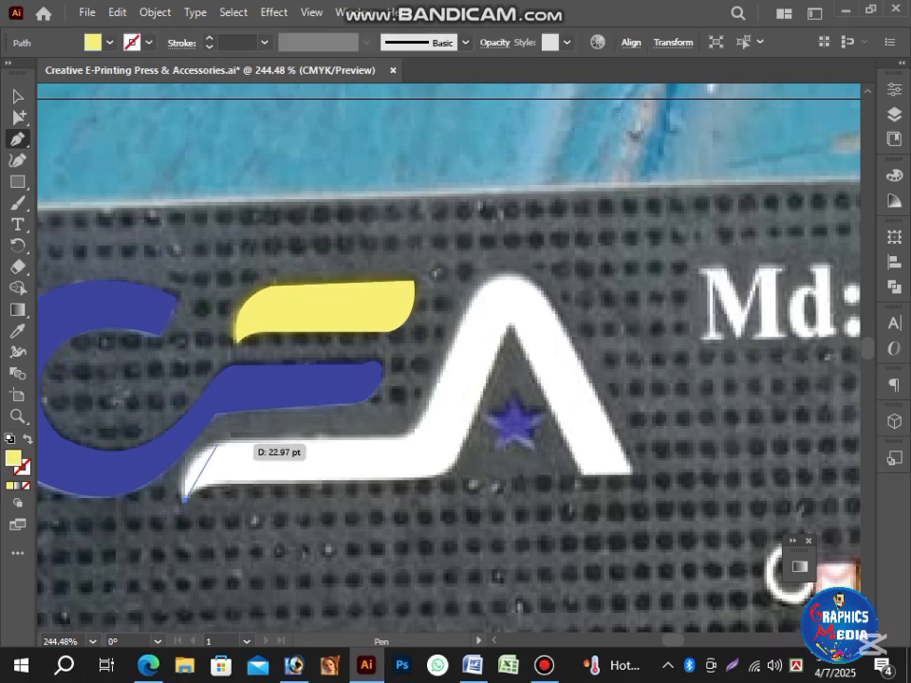
pyautogui.moveTo(235, 442); pyautogui.dragTo(258, 433)
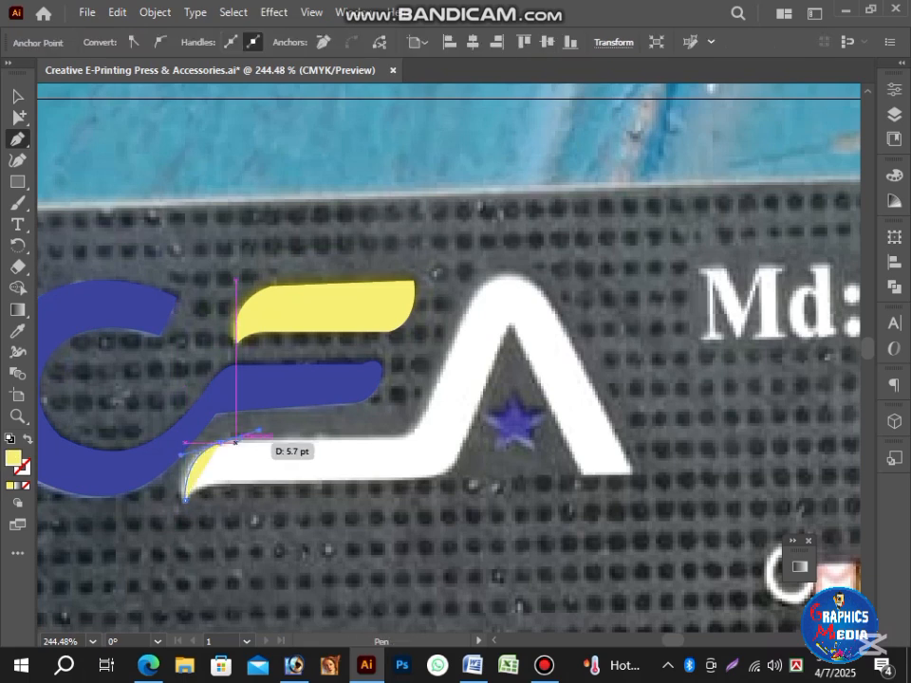
pyautogui.moveTo(40, 432); pyautogui.dragTo(442, 438)
pyautogui.click(484, 284)
pyautogui.moveTo(533, 286); pyautogui.dragTo(559, 313)
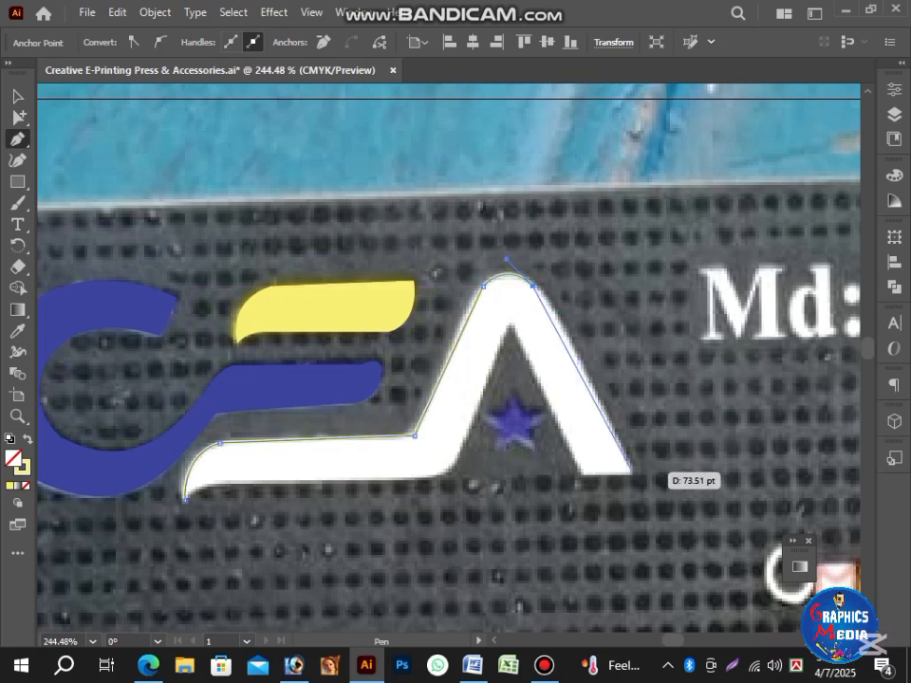
# Step: Trace the foot, inner angle and lower edge of the white A shape and close the outline at the tail
pyautogui.click(584, 472)
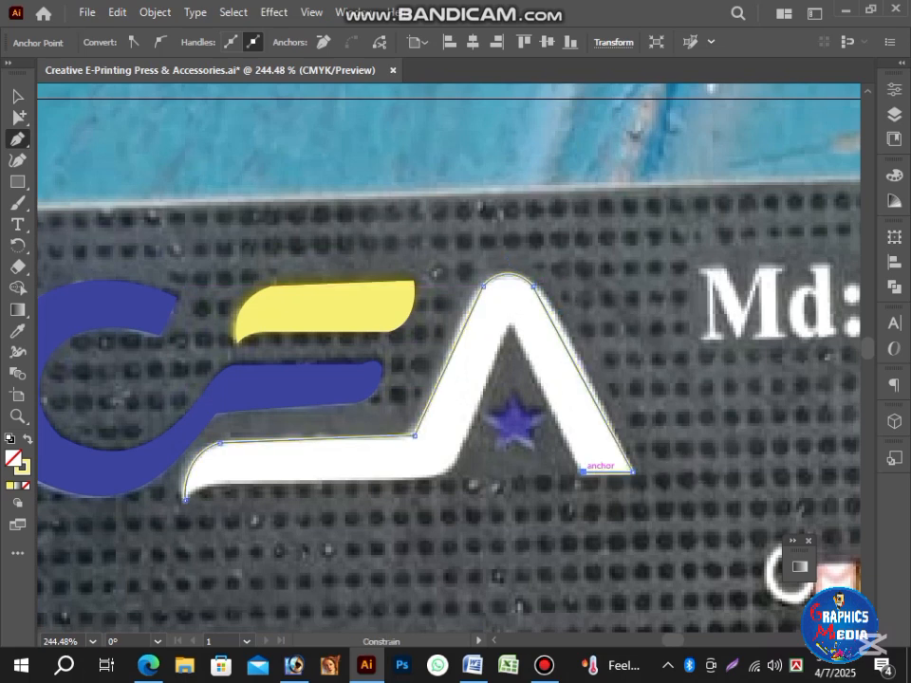
pyautogui.click(513, 324)
pyautogui.click(462, 446)
pyautogui.click(432, 475)
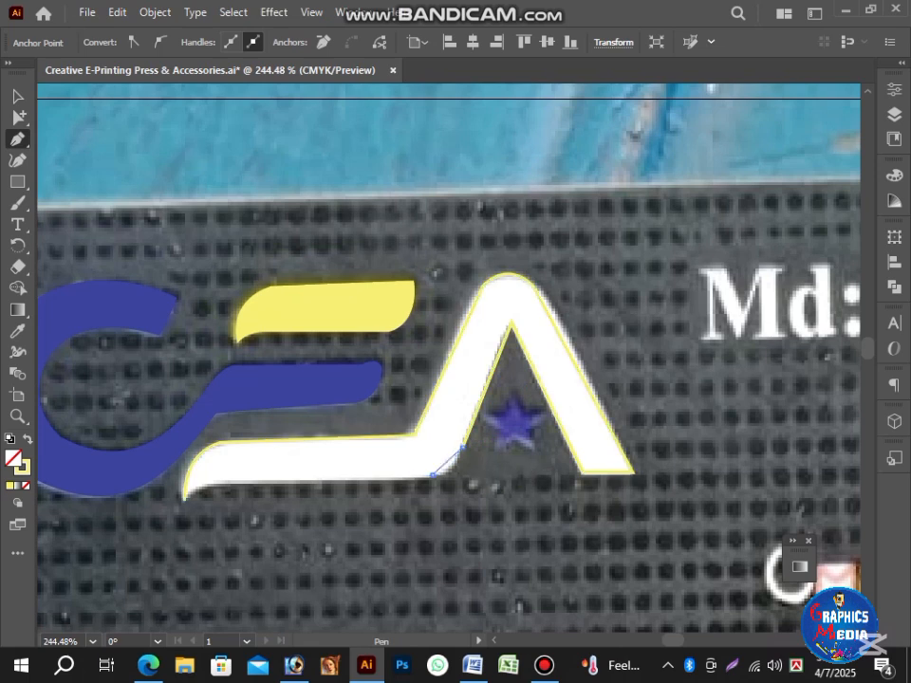
pyautogui.click(185, 500)
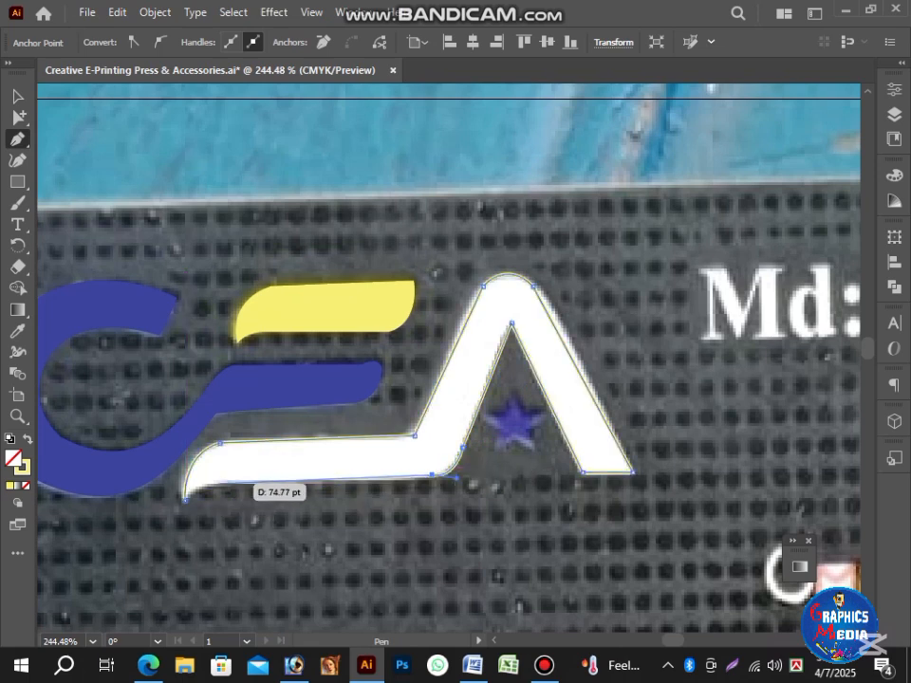
pyautogui.click(221, 443)
# Step: Fill the traced A shape with the white sampled from the logo photo
pyautogui.press('v')
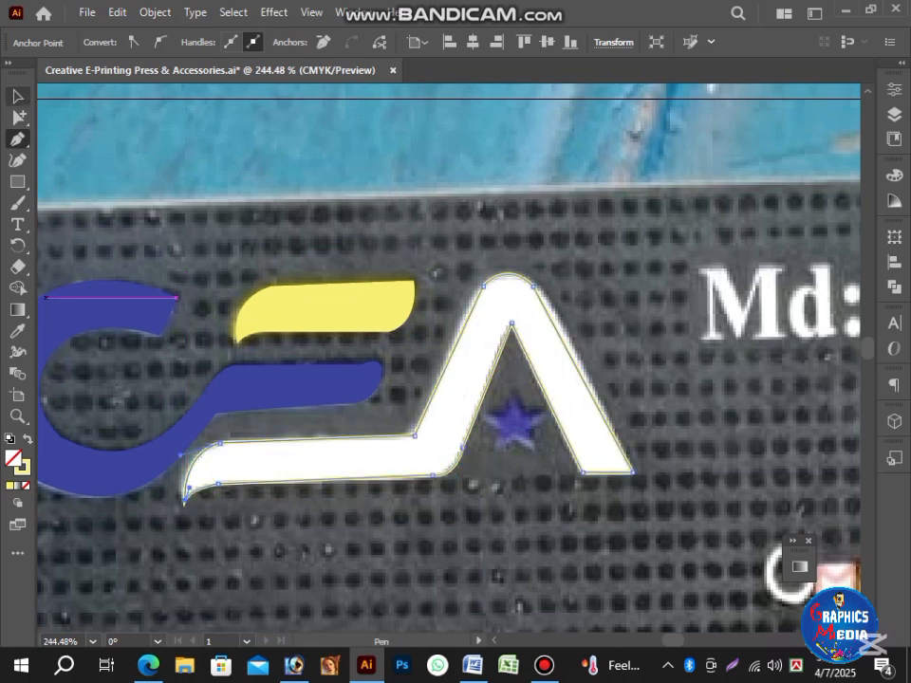
pyautogui.press('i')
pyautogui.click(555, 389)
pyautogui.press('v')
# Step: Draw a five-pointed star over the one inside the A and fill it with the logo's blue
pyautogui.moveTo(535, 398); pyautogui.dragTo(597, 398)
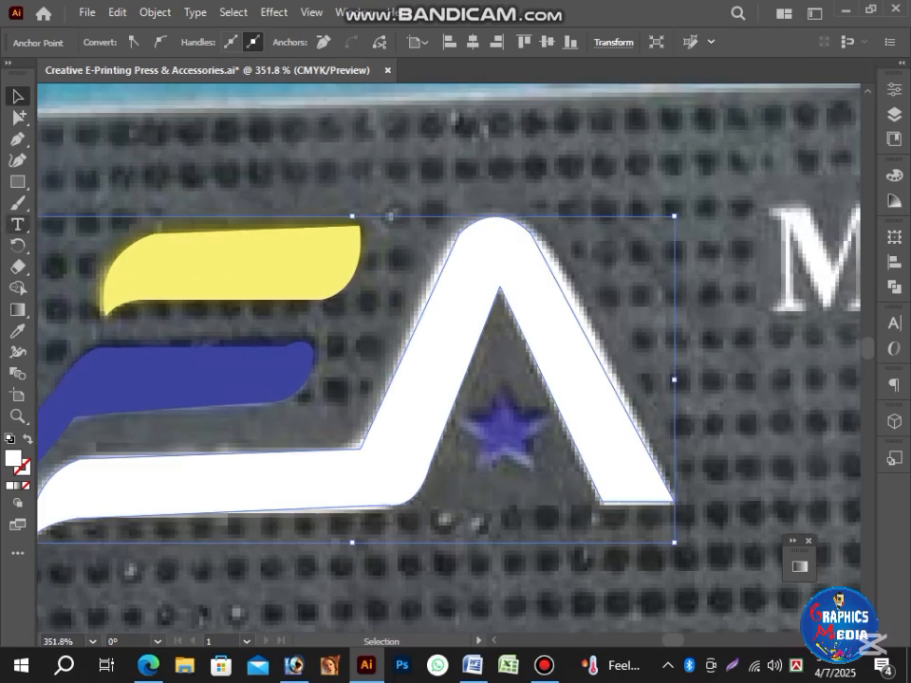
pyautogui.click(17, 181)
pyautogui.click(81, 244)
pyautogui.moveTo(499, 433); pyautogui.dragTo(401, 177)
pyautogui.press('v')
pyautogui.press('i')
pyautogui.click(283, 376)
pyautogui.press('v')
# Step: Draw a rectangle over the yellow tab at the card's edge, round its corners, and make it outline only
pyautogui.click(17, 182)
pyautogui.click(17, 181)
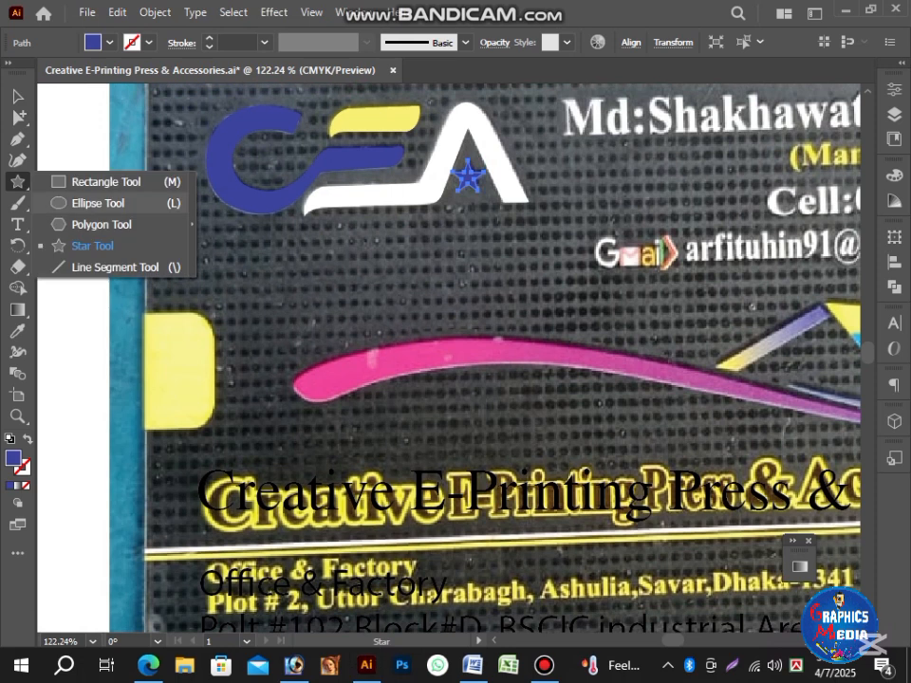
pyautogui.click(98, 203)
pyautogui.click(18, 181)
pyautogui.click(105, 182)
pyautogui.moveTo(86, 302); pyautogui.dragTo(223, 429)
pyautogui.moveTo(210, 314); pyautogui.dragTo(188, 338)
pyautogui.hotkey('shift', 'x')
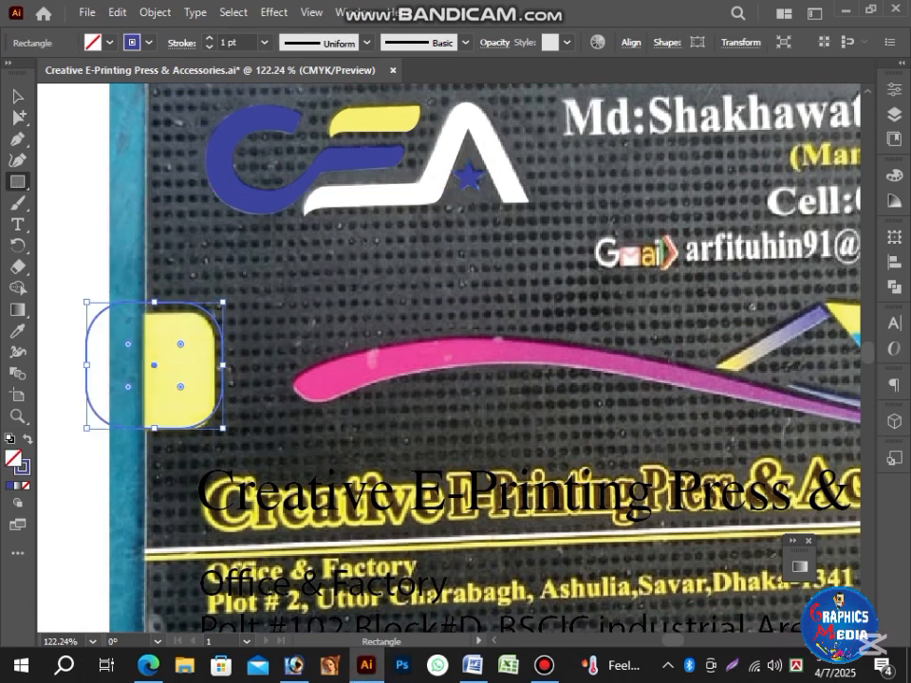
# Step: Fit the rounded rectangle to the yellow tab by lowering its upper edge, reducing the corner radius and nudging it left
pyautogui.click(17, 96)
pyautogui.moveTo(154, 301); pyautogui.dragTo(154, 313)
pyautogui.moveTo(181, 351)
pyautogui.mouseDown()
pyautogui.moveTo(173, 343)
pyautogui.moveTo(195, 340)
pyautogui.mouseUp()
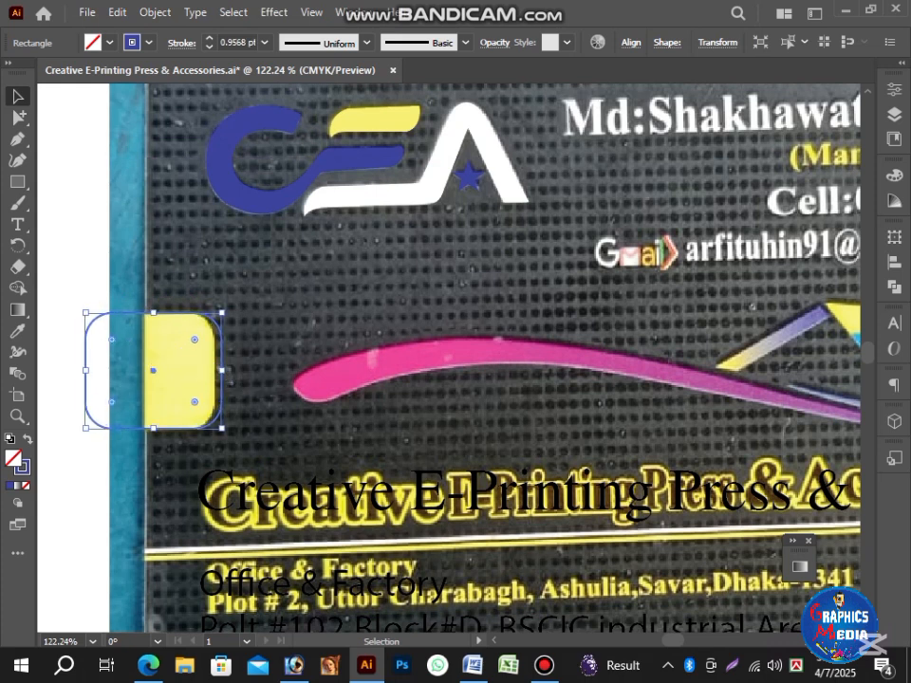
pyautogui.press('Left')
pyautogui.press('Left')
pyautogui.press('Left')
pyautogui.press('Left')
# Step: Fill the rounded rectangle, draw a vertical line along the card's edge, and remove the part outside the line with Shape Builder
pyautogui.hotkey('shift', 'x')
pyautogui.hotkey('ctrl', 'shift', 'a')
pyautogui.press('p')
pyautogui.click(148, 269)
pyautogui.click(148, 479)
pyautogui.press('v')
pyautogui.keyDown('shift'); pyautogui.click(117, 385); pyautogui.keyUp('shift')
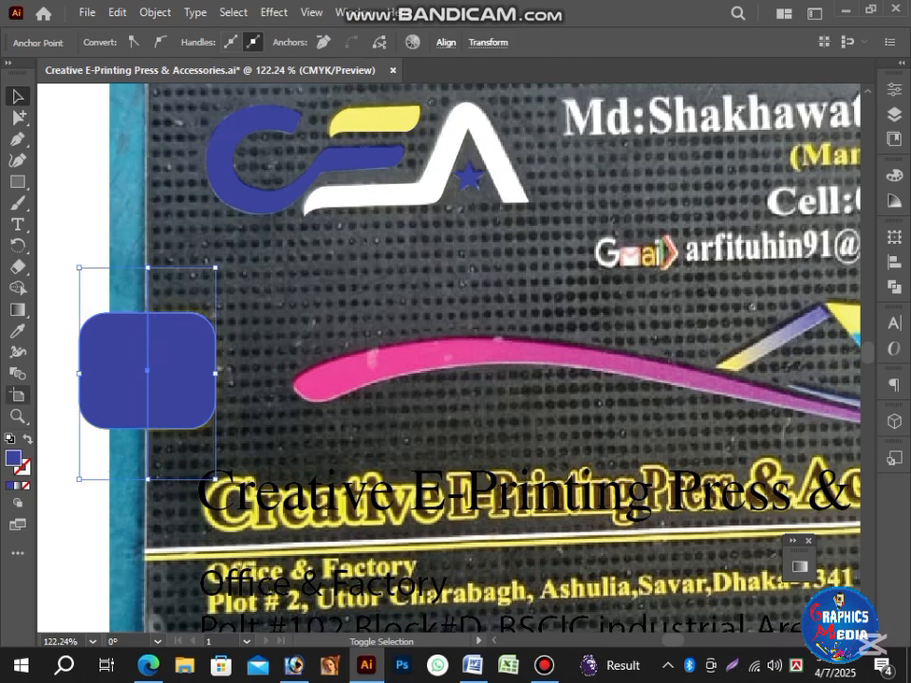
pyautogui.keyDown('alt'); pyautogui.click(115, 381); pyautogui.keyUp('alt')
pyautogui.press('v')
pyautogui.hotkey('ctrl', 'shift', 'a')
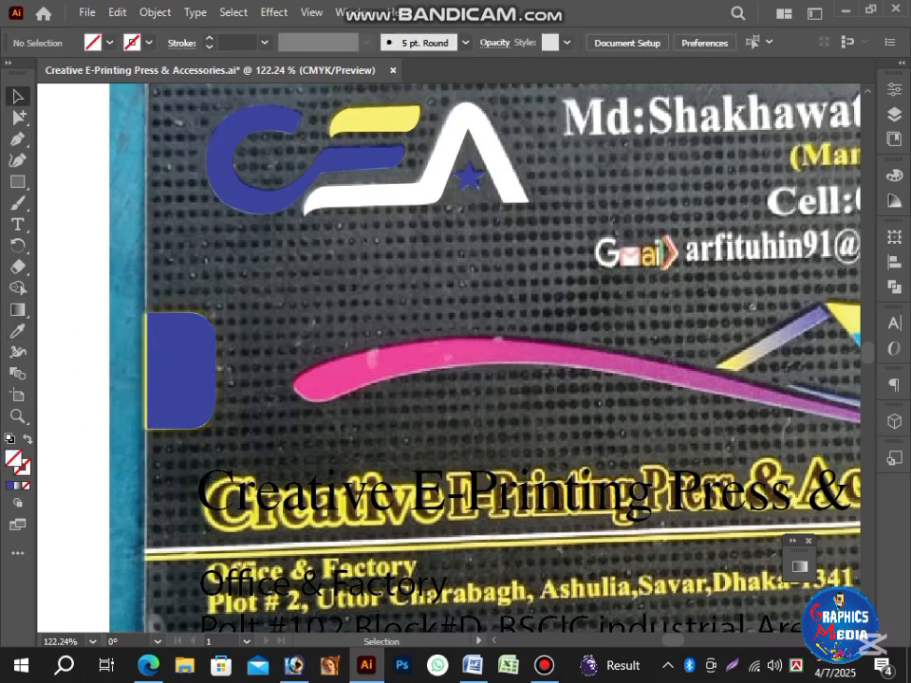
# Step: Fill the trimmed tab shape with the yellow sampled from the artwork and deselect it
pyautogui.click(178, 372)
pyautogui.hotkey('shift', 'x')
pyautogui.press('i')
pyautogui.click(179, 372)
pyautogui.press('v')
pyautogui.hotkey('ctrl', 'shift', 'a')
# Step: Start a Pen outline at the blunt end of the pink swoosh and along its lower edge, swapping fill and stroke
pyautogui.scroll(-3, 385, 456)
pyautogui.moveTo(532, 449); pyautogui.dragTo(365, 432)
pyautogui.moveTo(365, 431); pyautogui.dragTo(415, 431)
pyautogui.click(17, 139)
pyautogui.moveTo(161, 412); pyautogui.dragTo(177, 412)
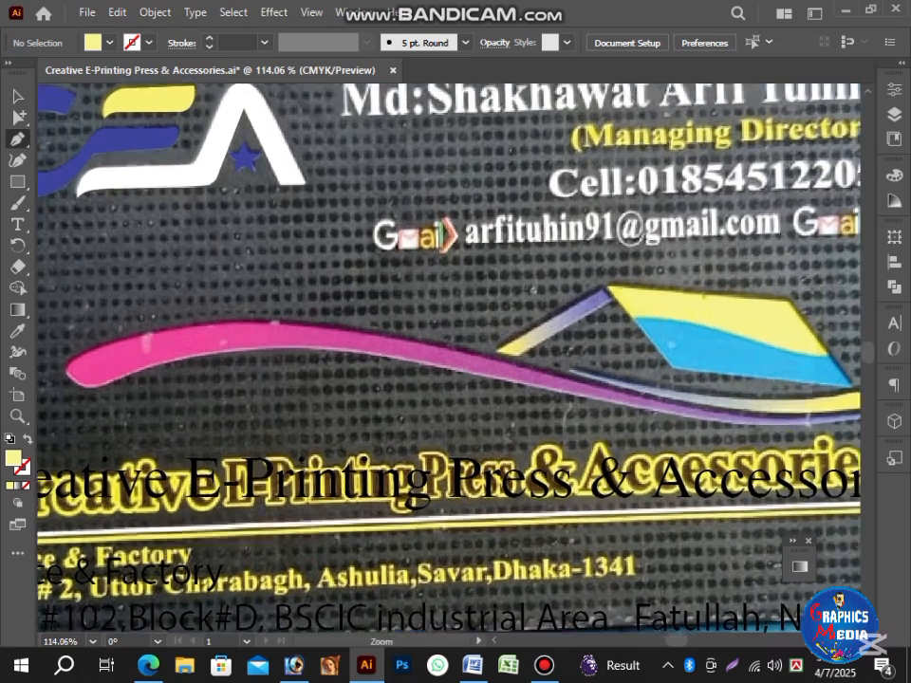
pyautogui.moveTo(80, 370); pyautogui.dragTo(137, 404)
pyautogui.moveTo(158, 450); pyautogui.dragTo(204, 450)
pyautogui.click(119, 342)
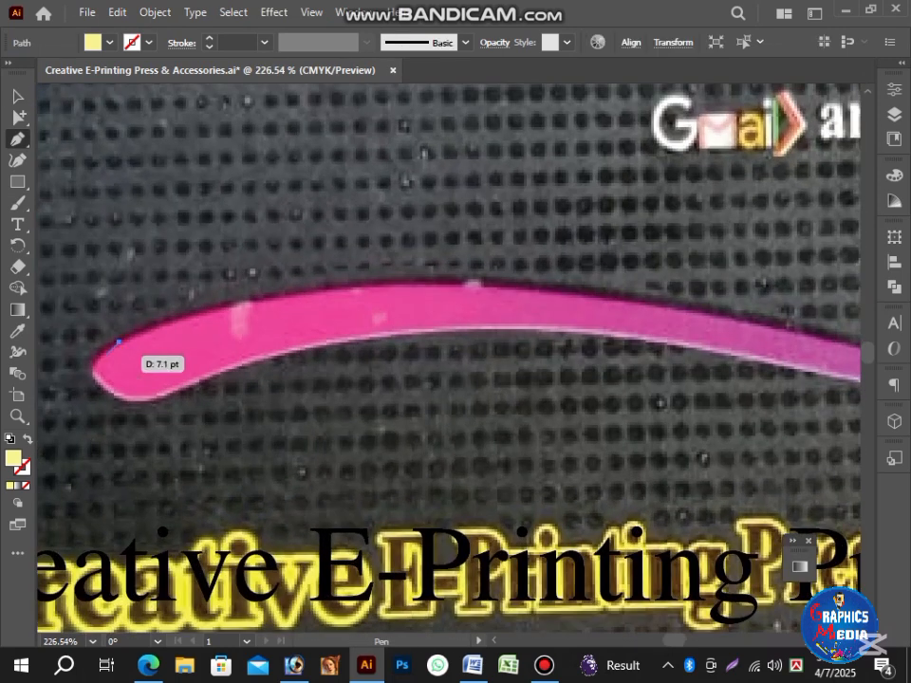
pyautogui.moveTo(94, 372); pyautogui.dragTo(256, 356)
pyautogui.moveTo(536, 330); pyautogui.dragTo(679, 346)
pyautogui.hotkey('shift', 'x')
# Step: Extend the Pen path along the pink swoosh's lower edge to its pointed purple tip
pyautogui.moveTo(838, 404); pyautogui.dragTo(472, 418)
pyautogui.moveTo(359, 367); pyautogui.dragTo(229, 376)
pyautogui.click(646, 430)
pyautogui.moveTo(510, 429); pyautogui.dragTo(580, 432)
pyautogui.moveTo(762, 413); pyautogui.dragTo(805, 394)
pyautogui.click(762, 413)
pyautogui.moveTo(278, 366); pyautogui.dragTo(23, 304)
# Step: Trace the swoosh's upper edge back from the pointed tip, redoing a misplaced curve, and close the path at the blunt end
pyautogui.moveTo(588, 375); pyautogui.dragTo(194, 341)
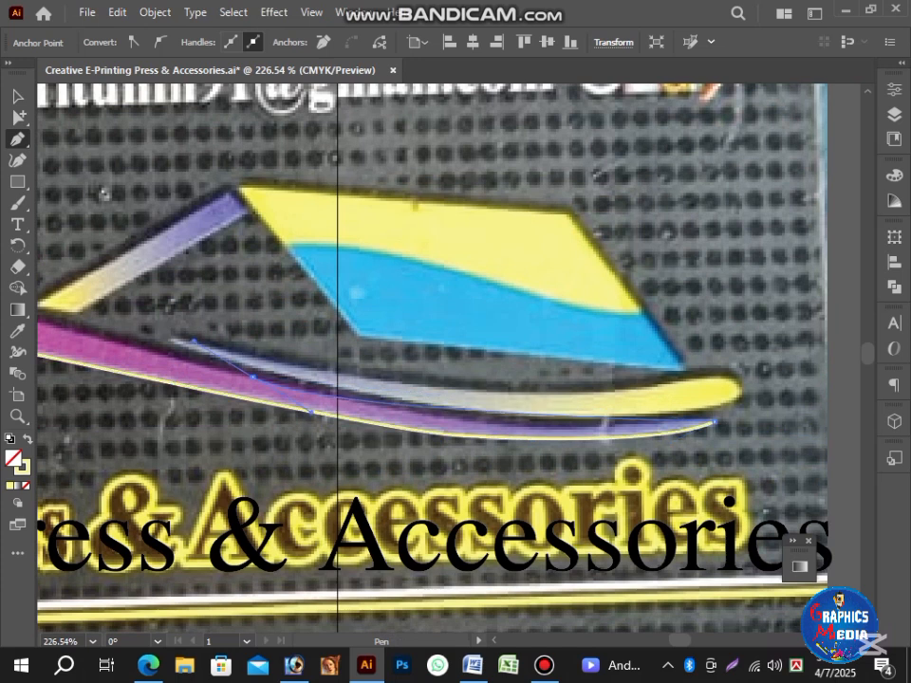
pyautogui.moveTo(114, 320); pyautogui.dragTo(107, 318)
pyautogui.hotkey('ctrl', 'z')
pyautogui.moveTo(548, 427); pyautogui.dragTo(497, 423)
pyautogui.moveTo(312, 392); pyautogui.dragTo(259, 377)
pyautogui.moveTo(163, 364); pyautogui.dragTo(520, 473)
pyautogui.moveTo(363, 421); pyautogui.dragTo(319, 410)
pyautogui.moveTo(43, 398); pyautogui.dragTo(484, 425)
pyautogui.moveTo(411, 391); pyautogui.dragTo(410, 391)
pyautogui.moveTo(293, 395); pyautogui.dragTo(286, 395)
pyautogui.moveTo(74, 448)
pyautogui.mouseDown()
pyautogui.moveTo(124, 483)
pyautogui.moveTo(111, 511)
pyautogui.mouseUp()
# Step: Fill the traced swoosh with the pink sampled from the photo
pyautogui.click(18, 97)
pyautogui.click(18, 332)
pyautogui.click(383, 426)
pyautogui.click(18, 97)
# Step: Trace the rounded end and lower edge of the thin yellow swoosh with the Pen tool, up to its narrow tip
pyautogui.moveTo(640, 437); pyautogui.dragTo(550, 439)
pyautogui.moveTo(759, 465); pyautogui.dragTo(366, 403)
pyautogui.click(614, 443)
pyautogui.moveTo(614, 443); pyautogui.dragTo(588, 447)
pyautogui.press('p')
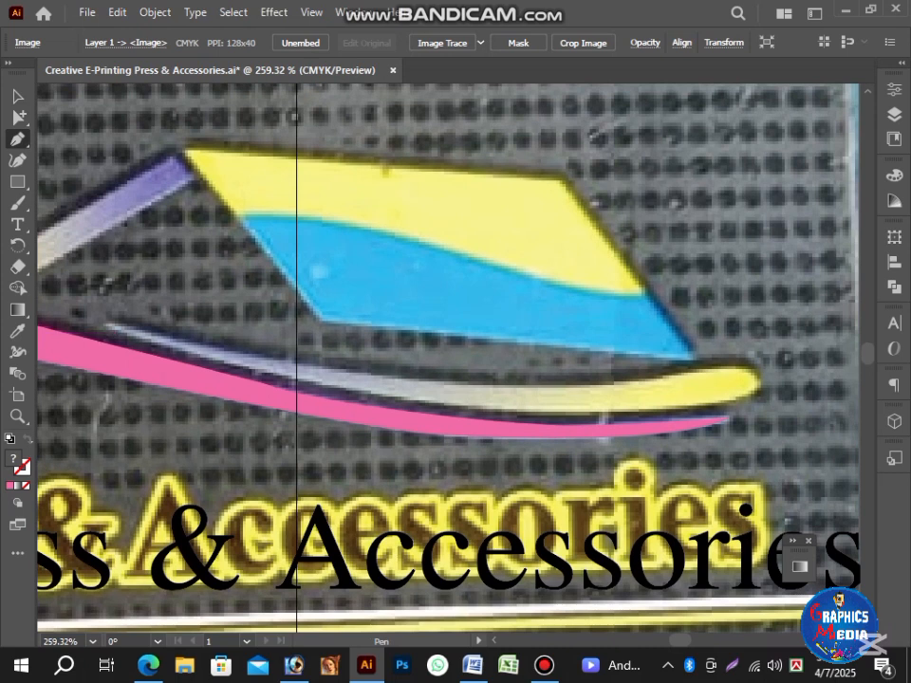
pyautogui.moveTo(766, 357); pyautogui.dragTo(755, 391)
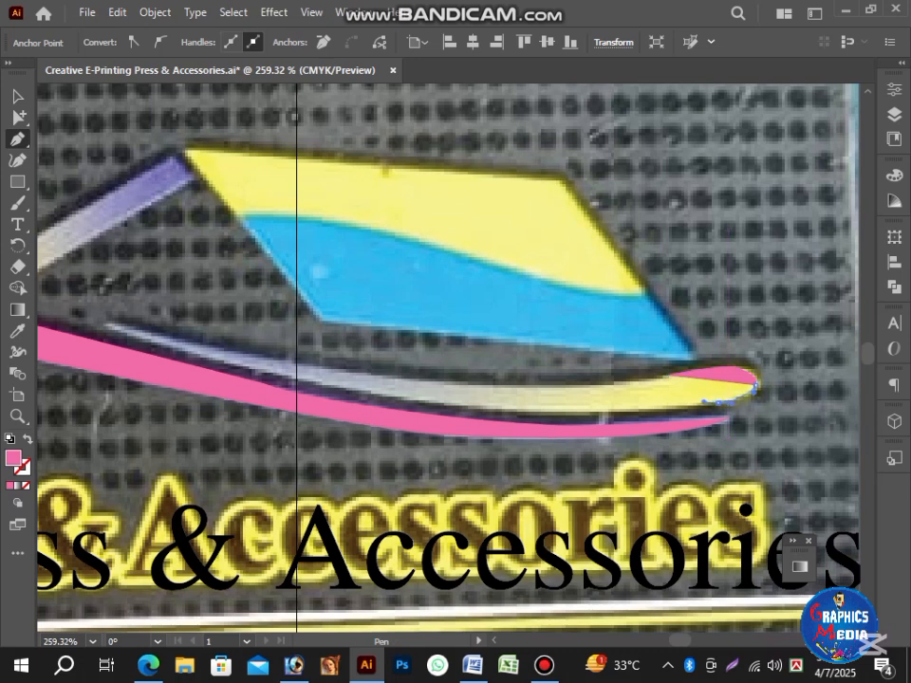
pyautogui.moveTo(675, 409); pyautogui.dragTo(670, 408)
pyautogui.moveTo(363, 390); pyautogui.dragTo(231, 364)
pyautogui.moveTo(89, 316); pyautogui.dragTo(89, 315)
pyautogui.click(104, 326)
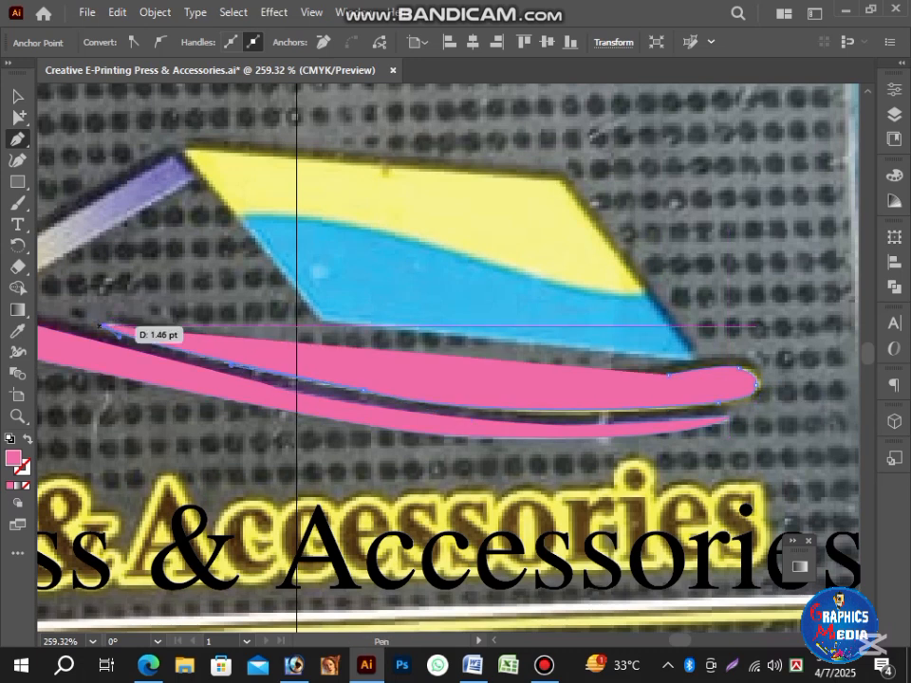
# Step: Swap fill and stroke, then trace the thin swoosh's upper edge back to the starting anchor to close the path
pyautogui.click(27, 438)
pyautogui.click(126, 326)
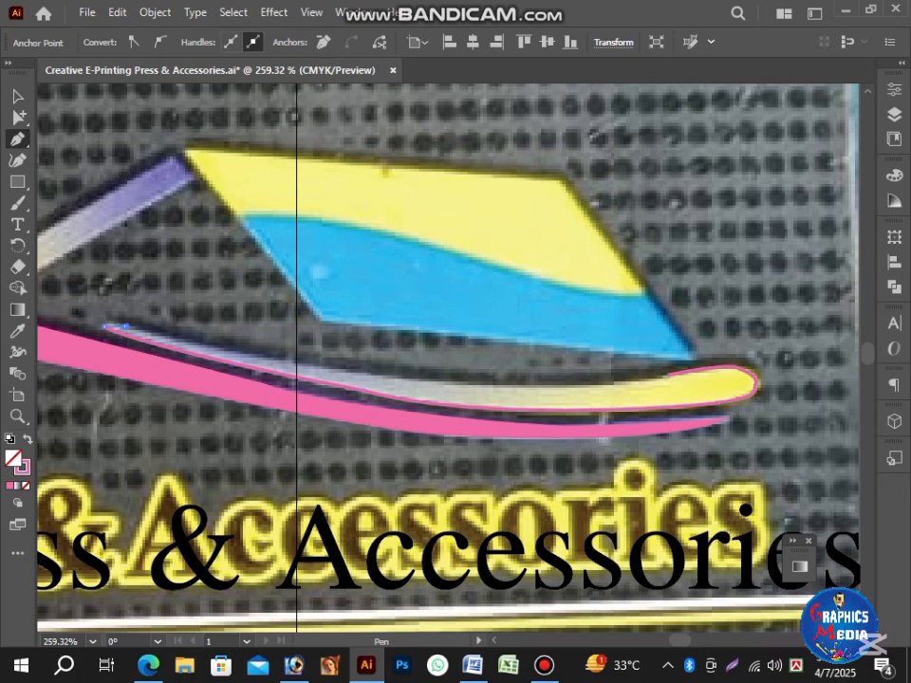
pyautogui.moveTo(384, 376); pyautogui.dragTo(384, 377)
pyautogui.moveTo(668, 376); pyautogui.dragTo(729, 361)
# Step: Fill the thin swoosh with the yellow sampled from the roof in the photo and deselect it
pyautogui.click(18, 97)
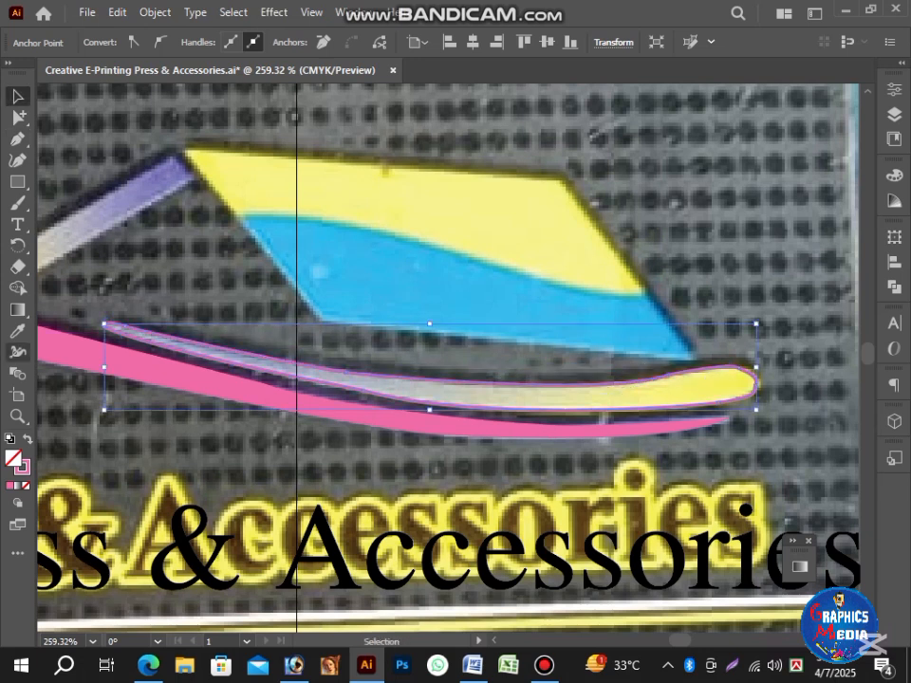
pyautogui.click(18, 332)
pyautogui.click(256, 180)
pyautogui.click(18, 97)
pyautogui.click(209, 275)
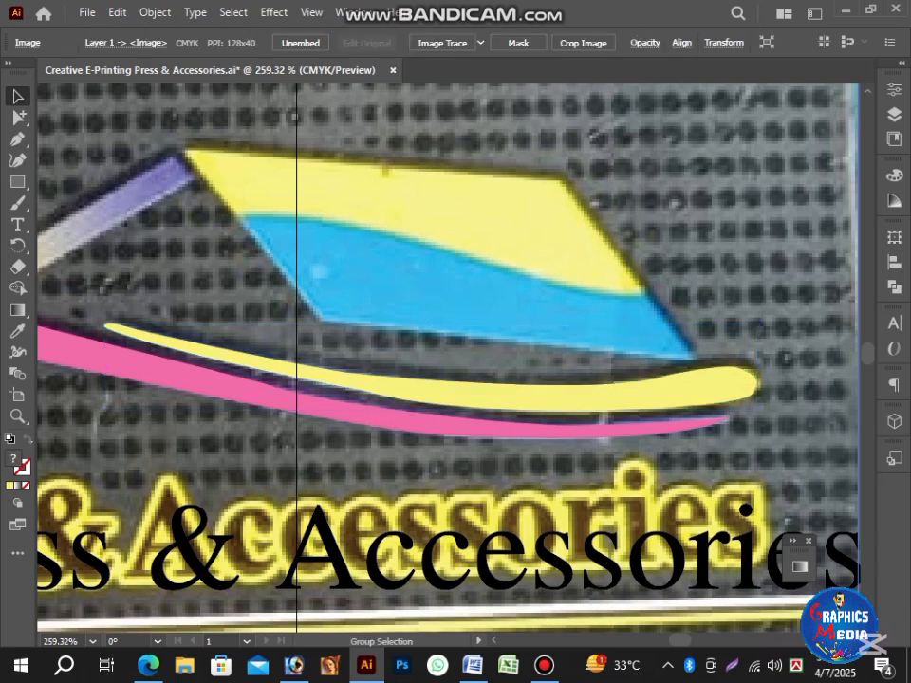
# Step: Trace the slanted roof bar beside the yellow and blue roof as a closed four-point Pen shape
pyautogui.moveTo(209, 276); pyautogui.dragTo(488, 375)
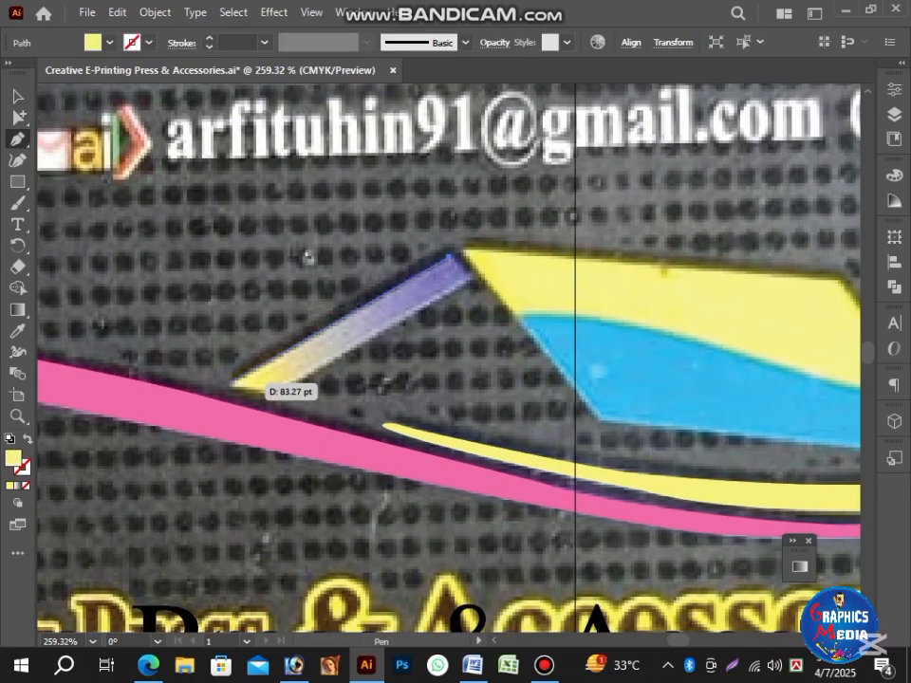
pyautogui.click(231, 384)
pyautogui.click(278, 395)
pyautogui.click(470, 279)
pyautogui.click(449, 257)
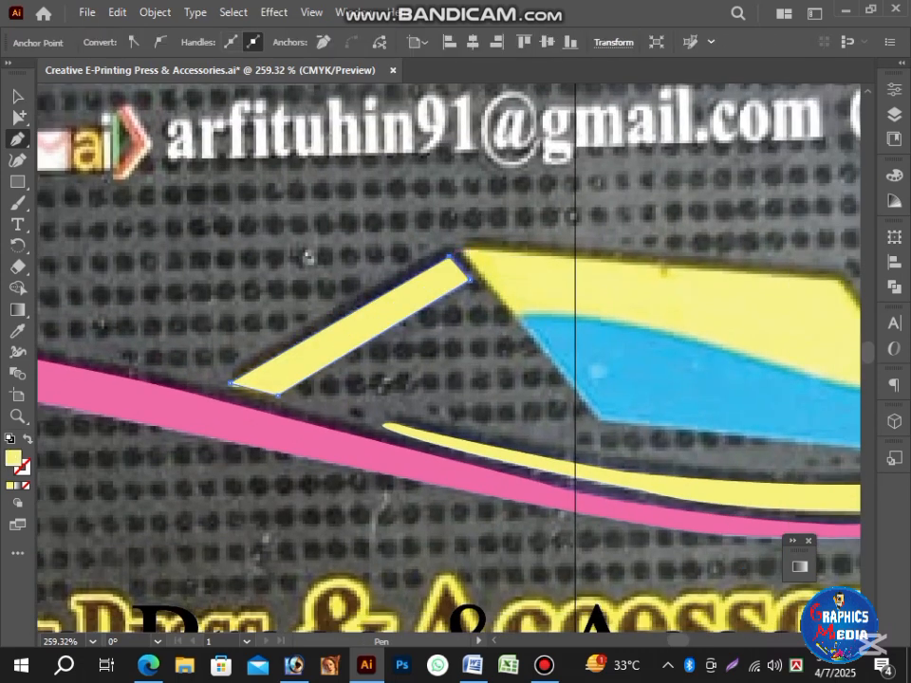
# Step: Fill the slanted roof bar with the pink sampled from the large swoosh and deselect it
pyautogui.click(18, 96)
pyautogui.click(18, 331)
pyautogui.click(104, 397)
pyautogui.click(18, 96)
pyautogui.click(494, 370)
pyautogui.moveTo(493, 370); pyautogui.dragTo(264, 426)
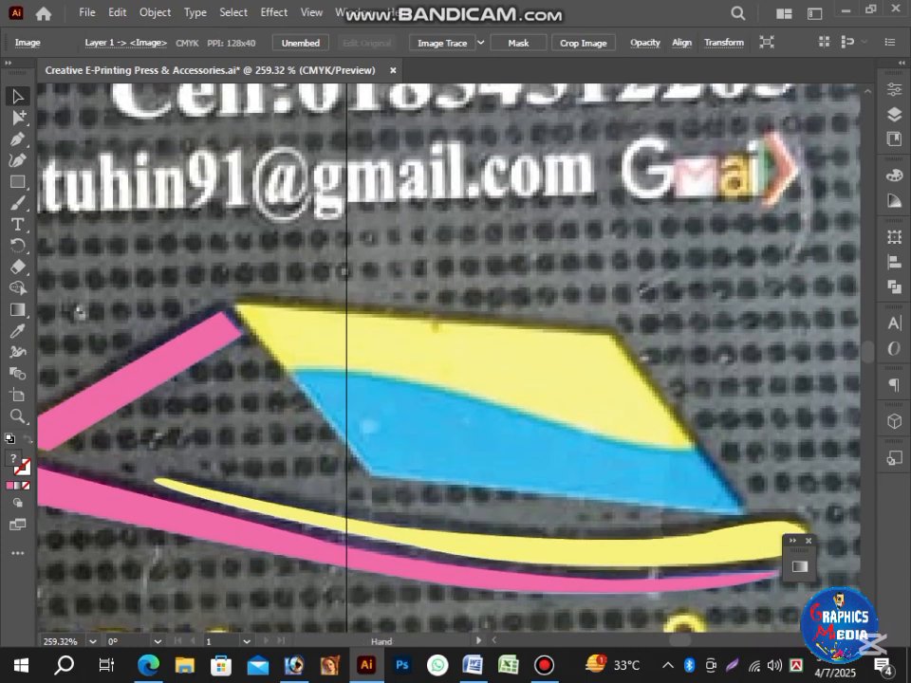
# Step: Trace the blue lower part of the roof as a closed Pen path, following the wave along its upper edge
pyautogui.click(235, 305)
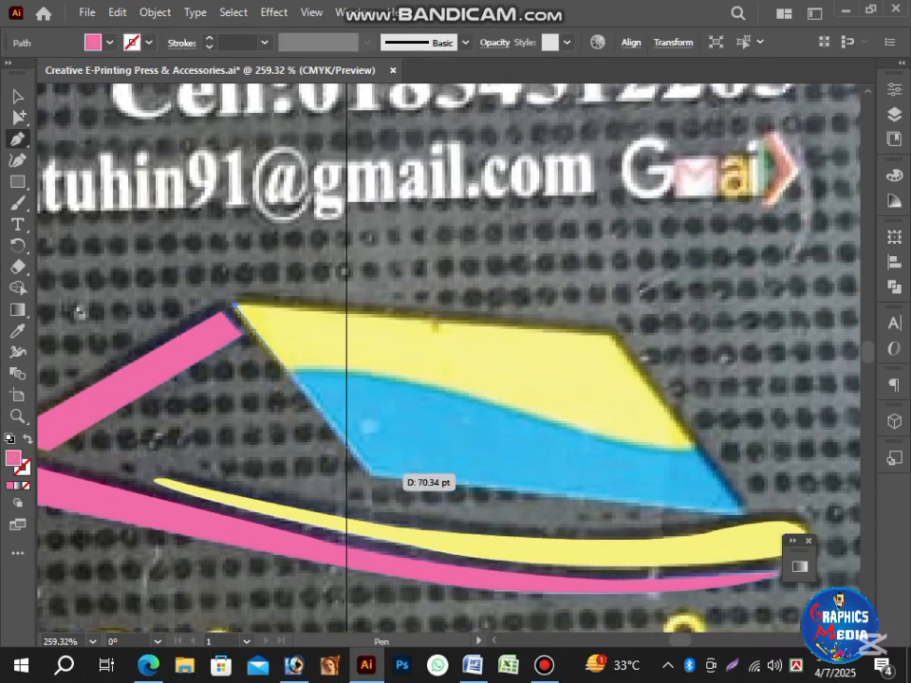
pyautogui.hotkey('ctrl', 'z')
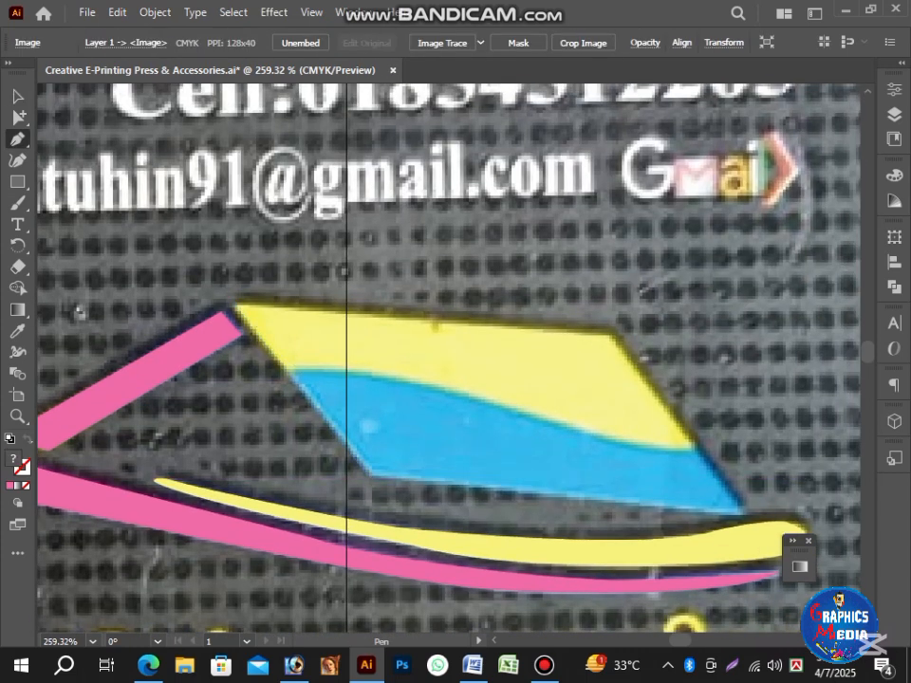
pyautogui.click(291, 373)
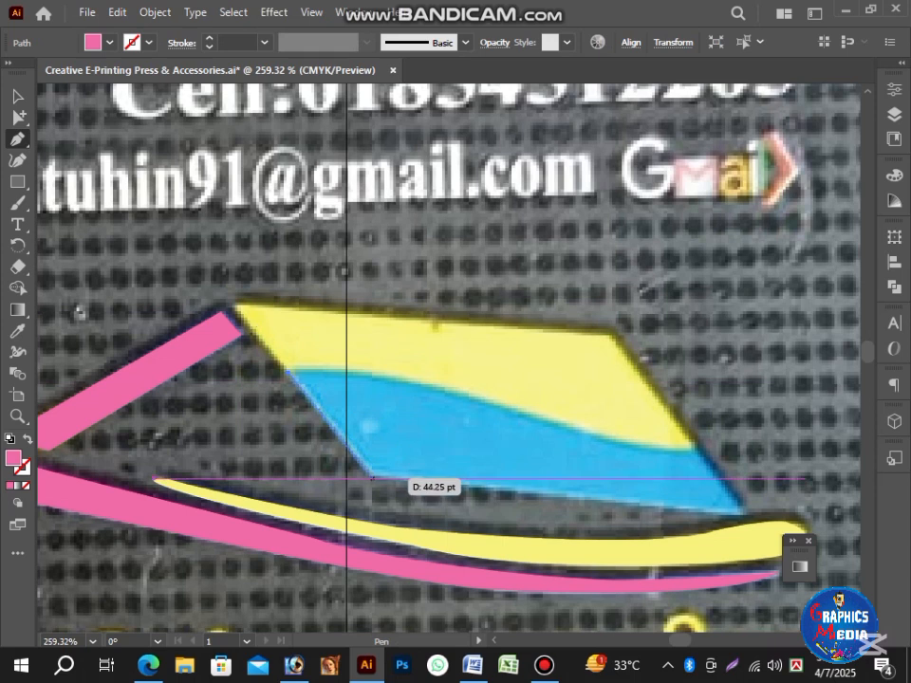
pyautogui.click(373, 477)
pyautogui.click(743, 513)
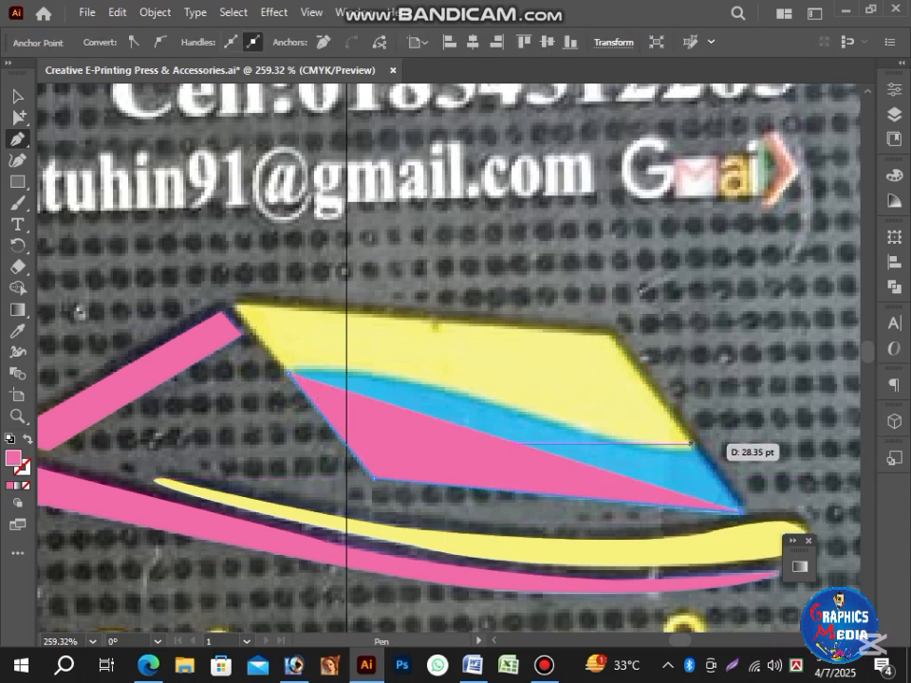
pyautogui.click(693, 448)
pyautogui.click(28, 439)
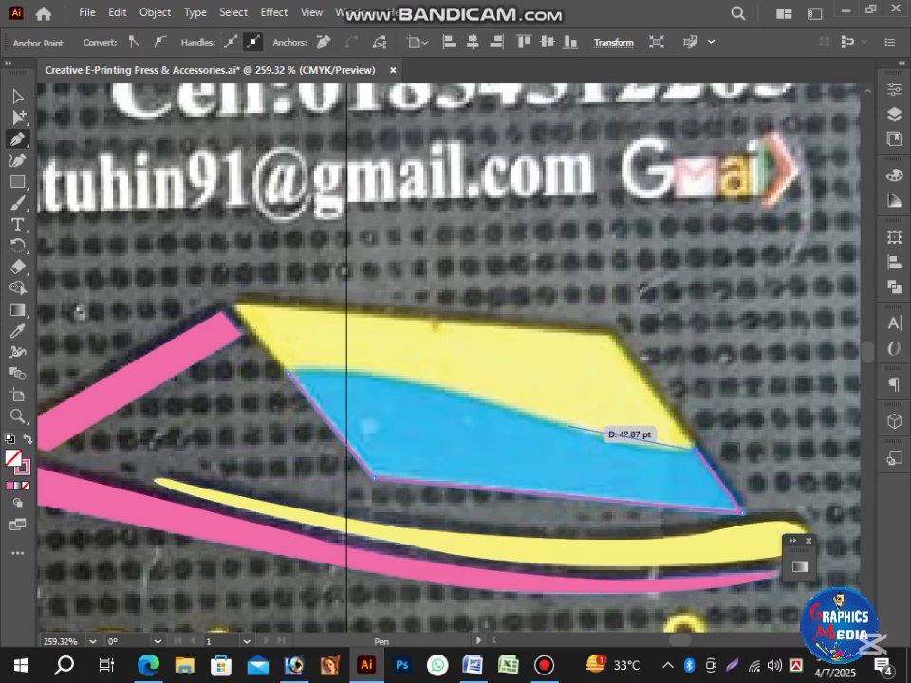
pyautogui.moveTo(516, 407); pyautogui.dragTo(511, 407)
pyautogui.moveTo(291, 373); pyautogui.dragTo(281, 400)
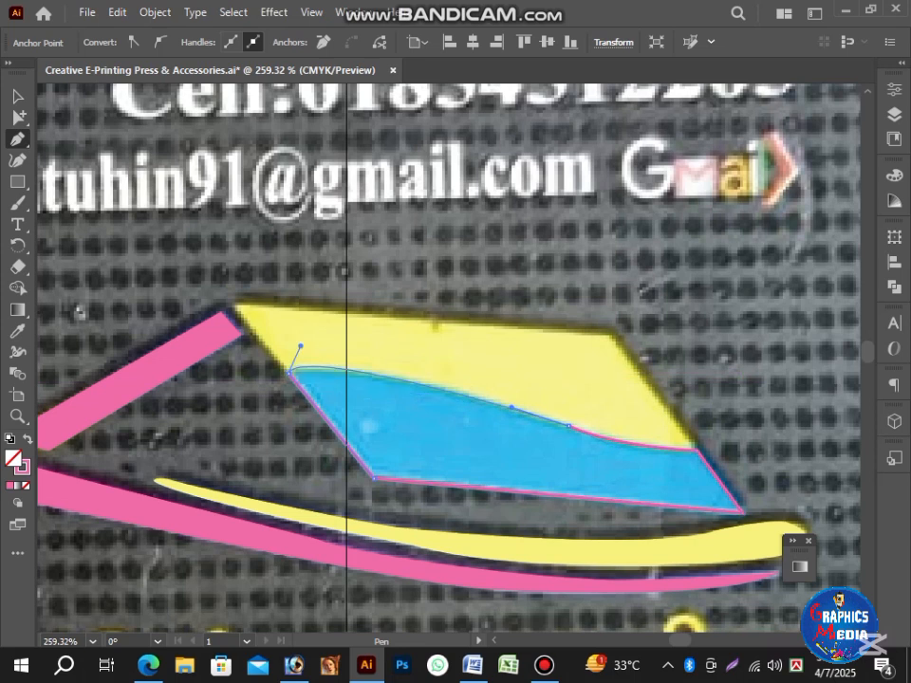
# Step: Fill the wavy lower roof shape with the blue sampled from the roof in the photo and deselect it
pyautogui.click(18, 331)
pyautogui.click(370, 425)
pyautogui.click(18, 97)
pyautogui.click(189, 246)
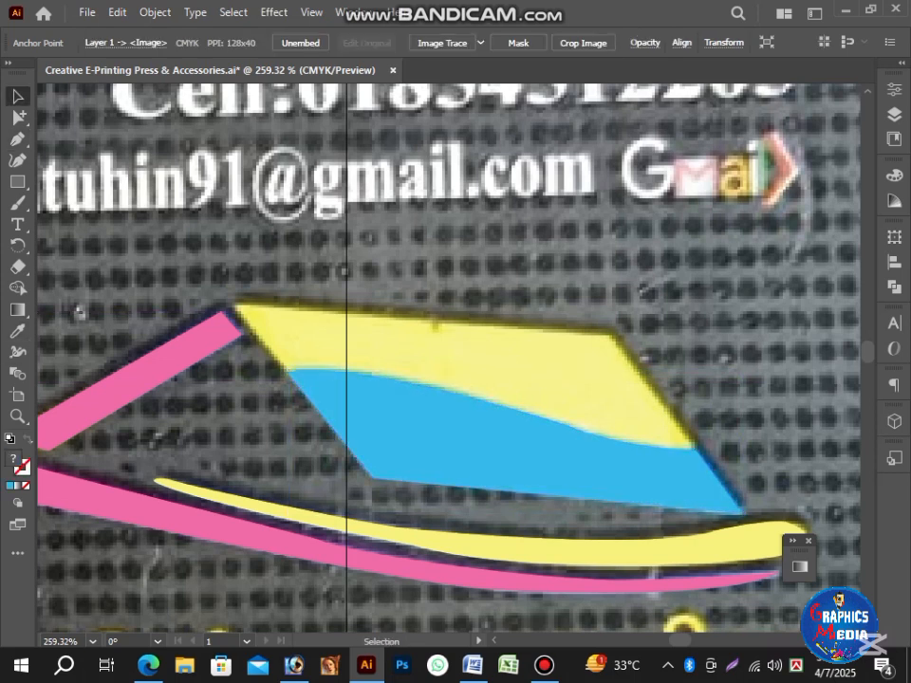
# Step: Trace the whole roof parallelogram with the Pen tool through its four corners
pyautogui.click(233, 305)
pyautogui.click(375, 478)
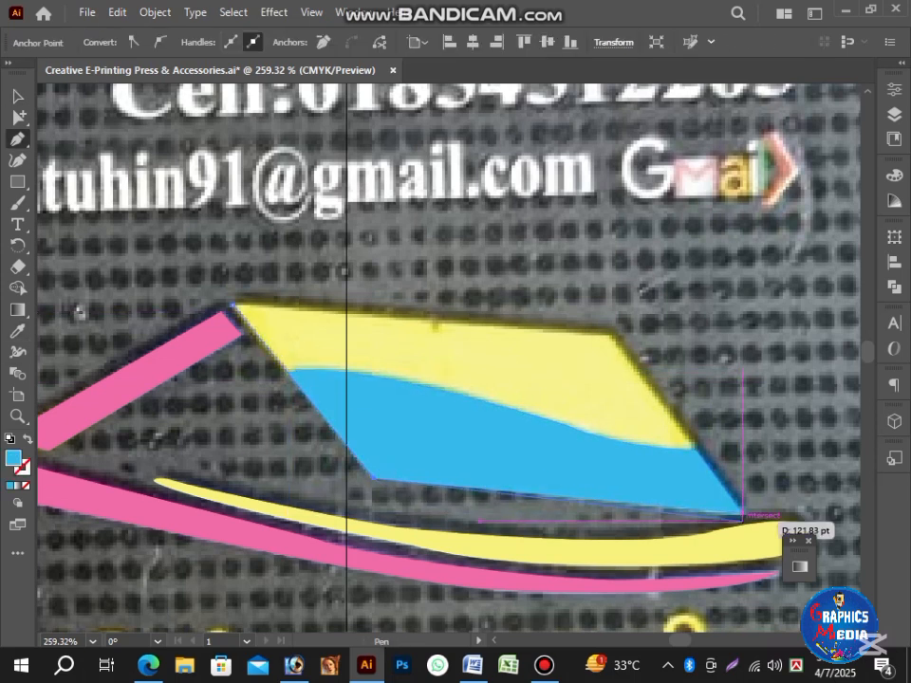
pyautogui.click(744, 514)
pyautogui.click(612, 330)
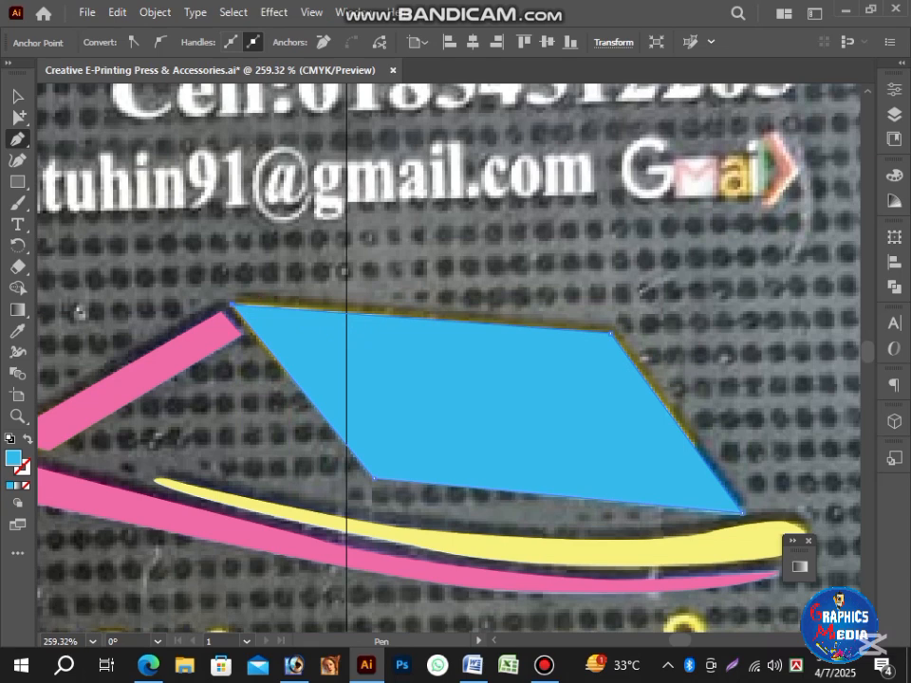
# Step: Fill the roof parallelogram with the yellow sampled from the photo, send it behind the blue wave shape, and deselect
pyautogui.hotkey('shift', 'x')
pyautogui.click(18, 331)
pyautogui.click(427, 346)
pyautogui.click(18, 97)
pyautogui.hotkey('ctrl', '[')
pyautogui.moveTo(583, 479); pyautogui.dragTo(556, 479)
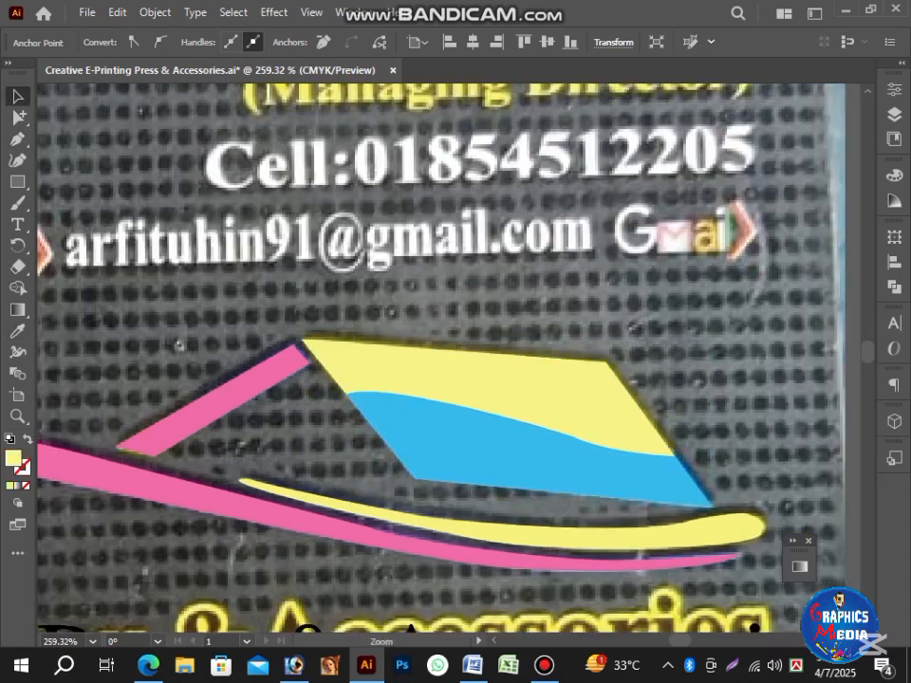
pyautogui.hotkey('ctrl', '0')
pyautogui.hotkey('ctrl', 'shift', 'a')
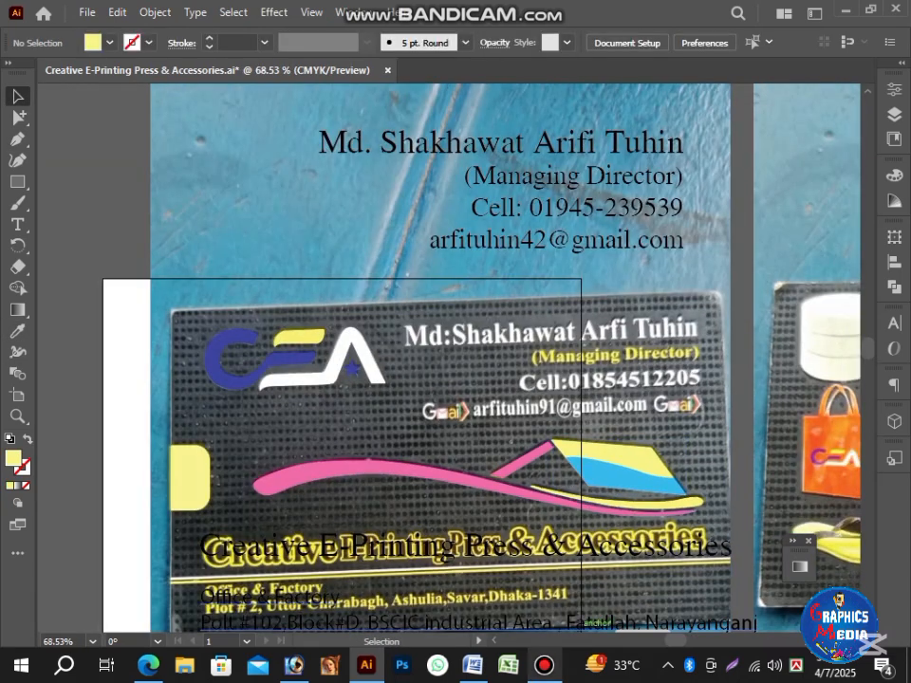
pyautogui.click(543, 665)
pyautogui.click(688, 79)
# Step: Duplicate the large pink swoosh straight below, swap the original's fill and stroke to leave an outline, and select the copy
pyautogui.moveTo(347, 503); pyautogui.dragTo(437, 493)
pyautogui.click(408, 409)
pyautogui.moveTo(301, 412); pyautogui.dragTo(302, 493)
pyautogui.click(301, 412)
pyautogui.hotkey('shift', 'x')
pyautogui.moveTo(671, 467)
pyautogui.mouseDown()
pyautogui.moveTo(603, 467)
pyautogui.moveTo(444, 424)
pyautogui.mouseUp()
pyautogui.click(461, 453)
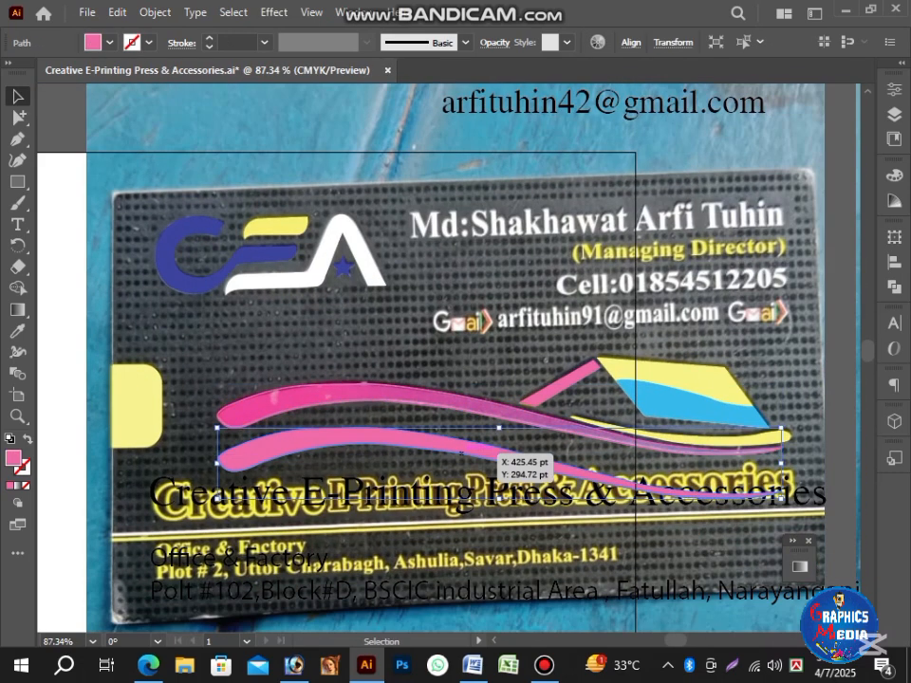
# Step: Apply a linear gradient to the swoosh copy and set its end stop to the purple sampled from the photo's swoosh
pyautogui.click(353, 12)
pyautogui.click(446, 464)
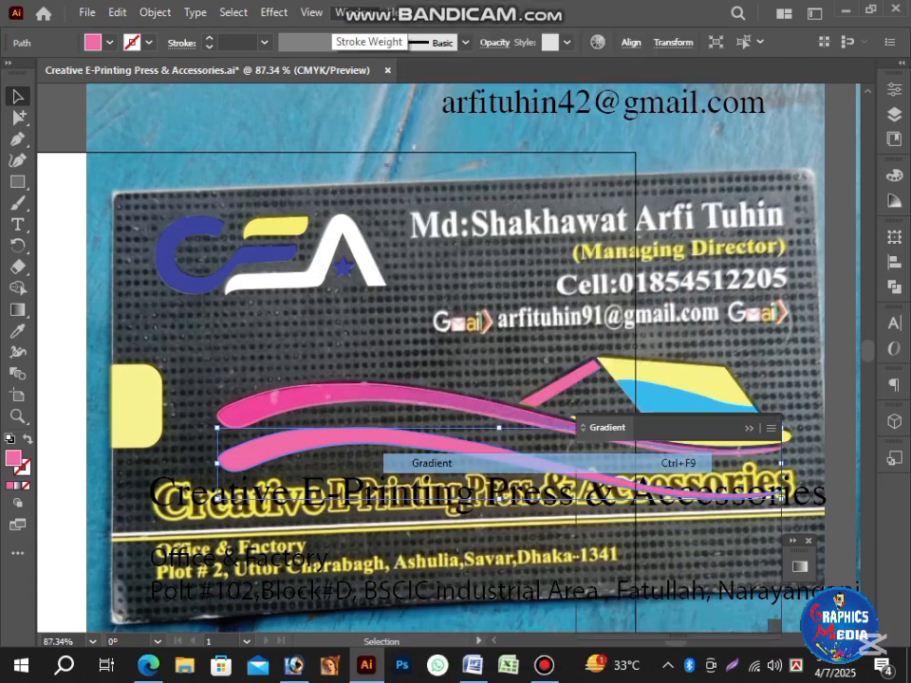
pyautogui.click(697, 397)
pyautogui.click(849, 533)
pyautogui.click(697, 566)
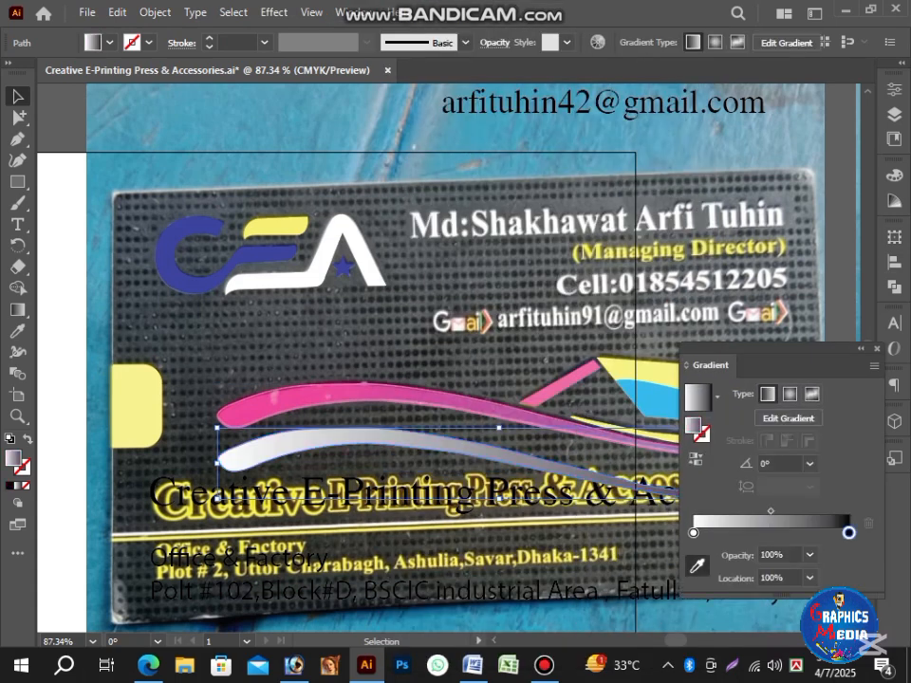
pyautogui.click(249, 410)
pyautogui.press('v')
pyautogui.keyDown('ctrl'); pyautogui.click(647, 425); pyautogui.keyUp('ctrl')
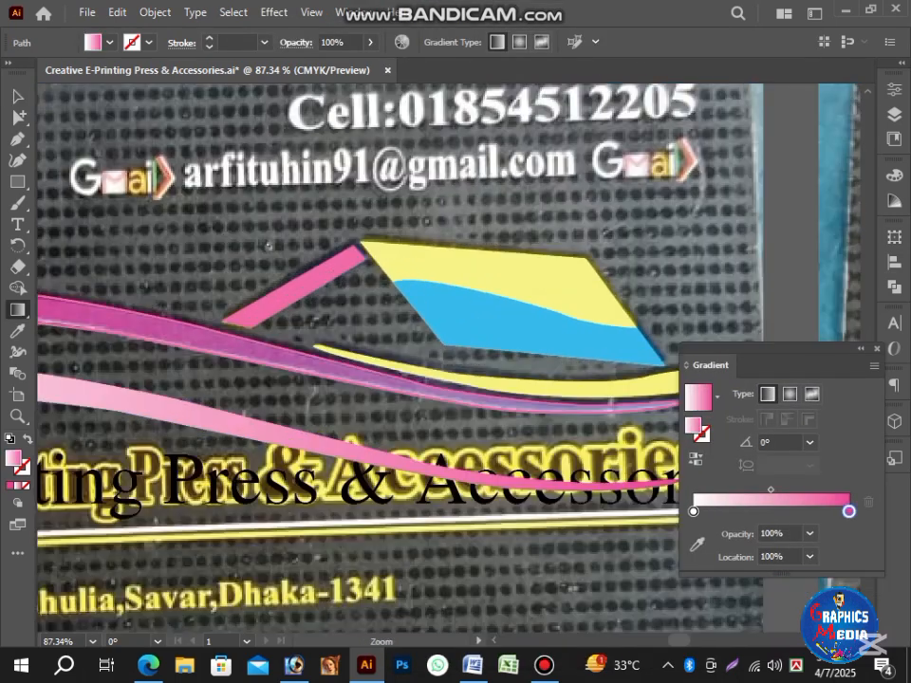
pyautogui.click(698, 544)
pyautogui.click(366, 393)
pyautogui.moveTo(475, 476); pyautogui.dragTo(361, 477)
# Step: Set the gradient's start stop to the pink sampled from the wide end of the photo's swoosh
pyautogui.click(694, 512)
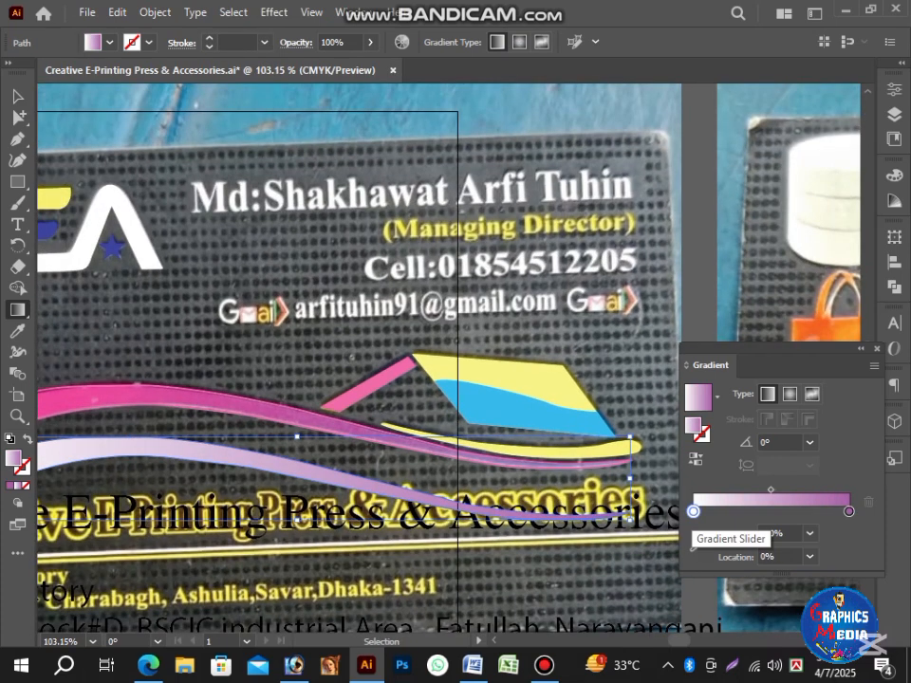
pyautogui.click(697, 543)
pyautogui.moveTo(48, 401); pyautogui.dragTo(270, 444)
pyautogui.moveTo(257, 446); pyautogui.dragTo(343, 446)
pyautogui.click(698, 543)
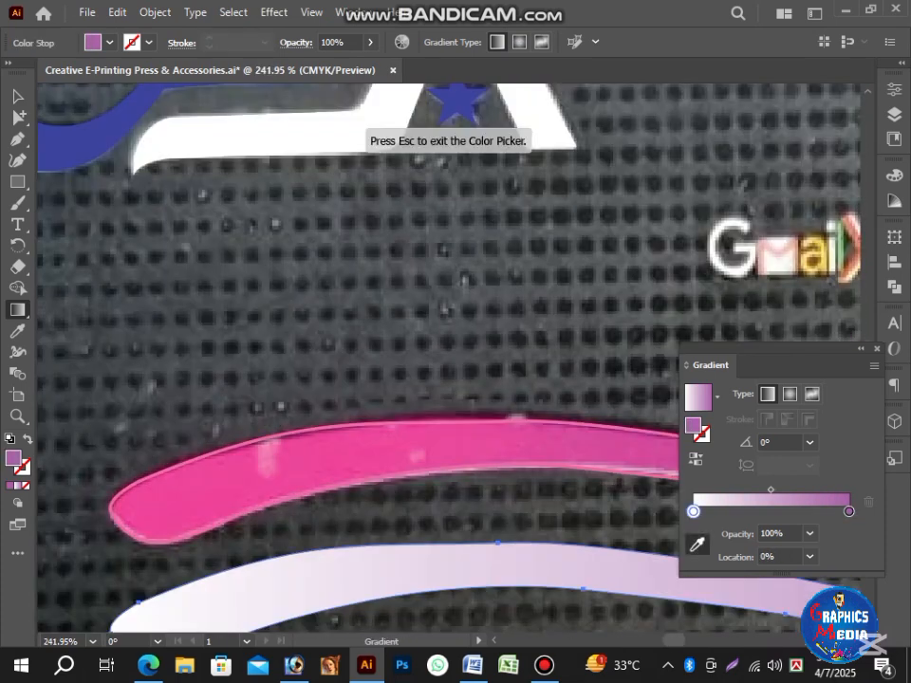
pyautogui.click(228, 484)
pyautogui.press('v')
# Step: Set magenta to 100% in both the end and start stops of the swoosh's gradient
pyautogui.doubleClick(849, 533)
pyautogui.moveTo(769, 371); pyautogui.dragTo(793, 371)
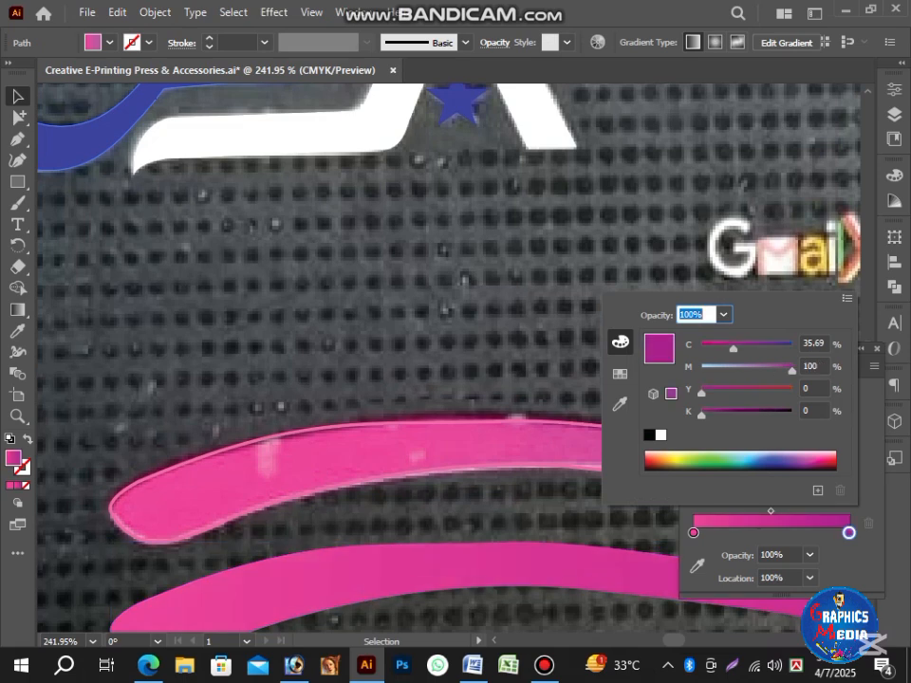
pyautogui.press('Return')
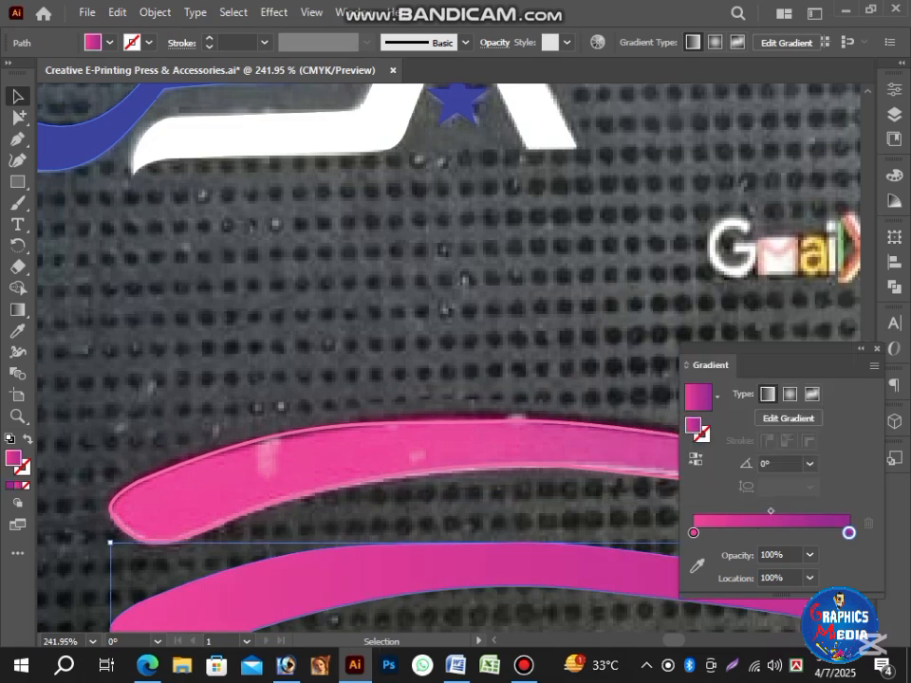
pyautogui.click(694, 533)
pyautogui.doubleClick(694, 532)
pyautogui.moveTo(781, 368); pyautogui.dragTo(793, 367)
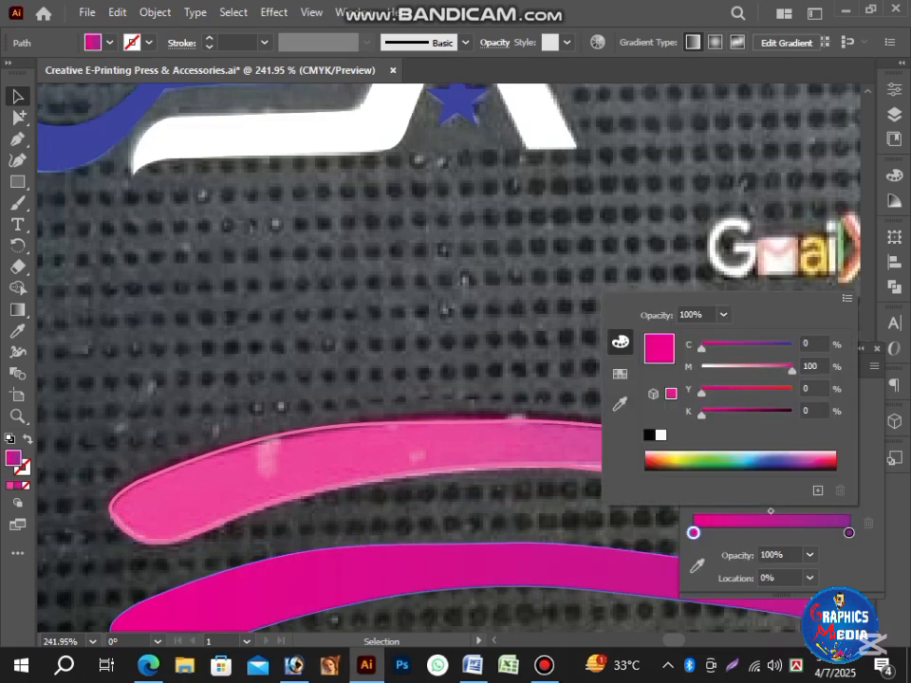
# Step: Delete the outlined original swoosh and move the gradient swoosh up over the one in the photo
pyautogui.scroll(-10, 519, 533)
pyautogui.moveTo(518, 533); pyautogui.dragTo(256, 425)
pyautogui.click(289, 442)
pyautogui.scroll(7, 288, 441)
pyautogui.click(353, 337)
pyautogui.press('Delete')
pyautogui.moveTo(372, 432); pyautogui.dragTo(372, 350)
# Step: Move the pink slanted roof bar up beside its counterpart so the photo's colours underneath are exposed
pyautogui.scroll(-1, 515, 437)
pyautogui.moveTo(561, 319); pyautogui.dragTo(605, 374)
pyautogui.hotkey('ctrl', 'z')
pyautogui.moveTo(586, 312); pyautogui.dragTo(455, 296)
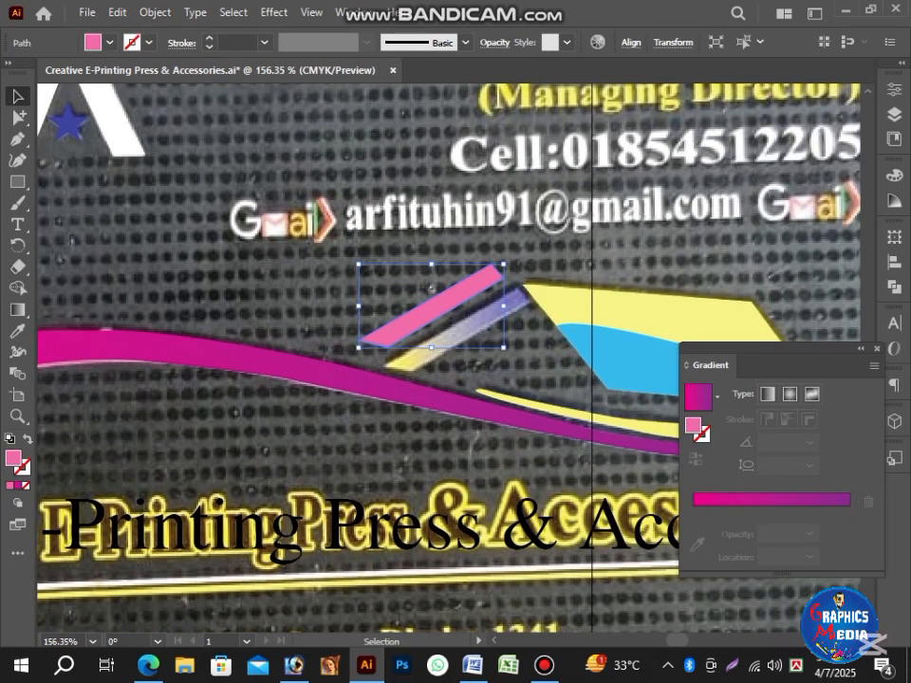
# Step: Fill the slanted roof bar with a linear gradient running from yellow to violet
pyautogui.press('.')
pyautogui.doubleClick(693, 532)
pyautogui.moveTo(792, 370)
pyautogui.mouseDown()
pyautogui.moveTo(701, 370)
pyautogui.moveTo(792, 393)
pyautogui.mouseUp()
pyautogui.click(850, 532)
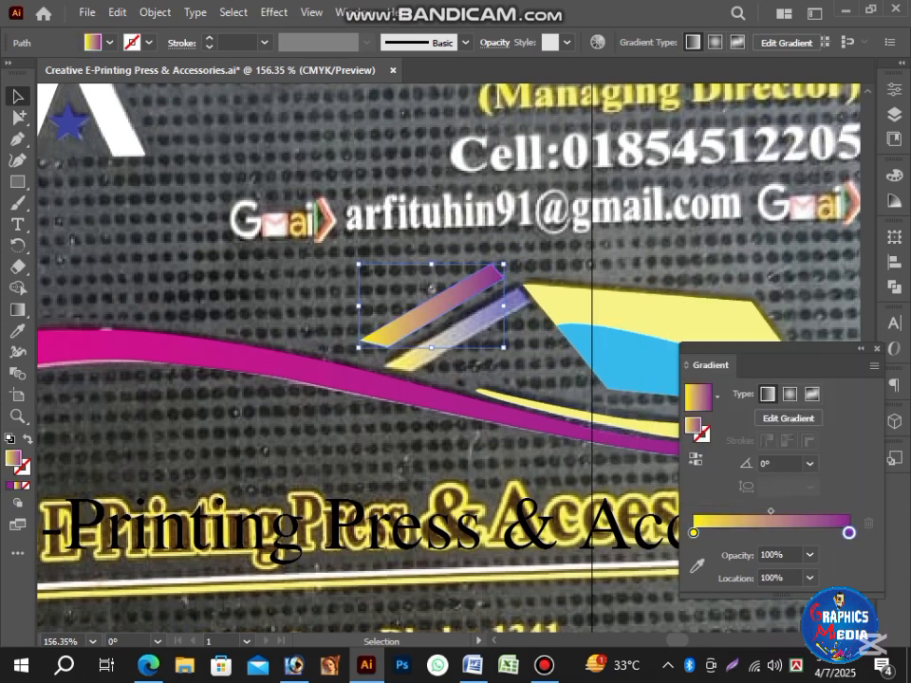
pyautogui.doubleClick(850, 533)
# Step: Copy the roof bar's yellow-violet gradient onto the thin yellow swoosh, reverse the gradient's direction, and deselect
pyautogui.moveTo(550, 380); pyautogui.dragTo(280, 371)
pyautogui.moveTo(512, 421); pyautogui.dragTo(575, 501)
pyautogui.hotkey('ctrl', 'z')
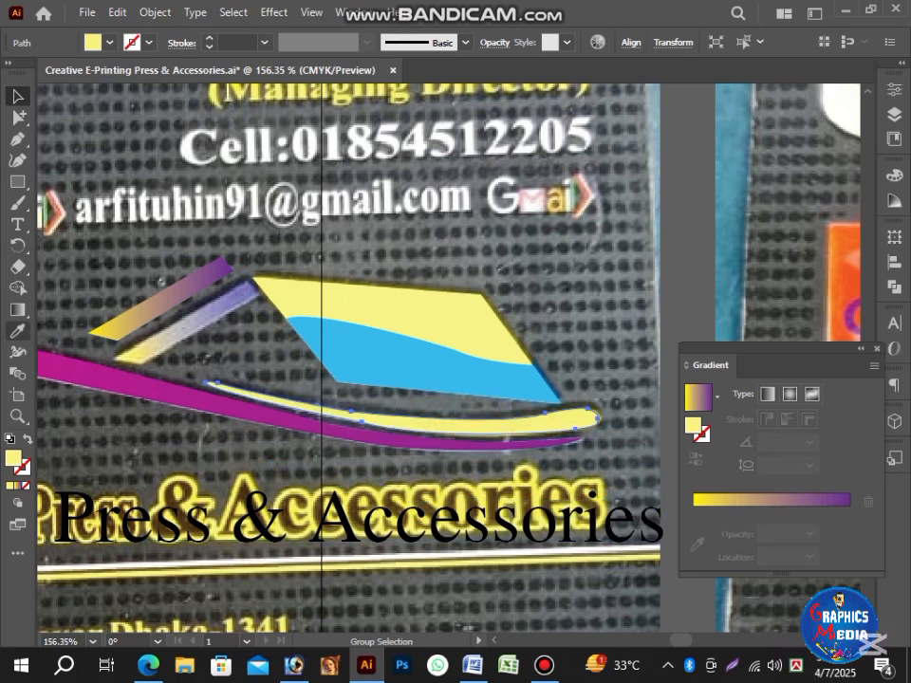
pyautogui.click(18, 332)
pyautogui.click(163, 301)
pyautogui.click(18, 97)
pyautogui.hotkey('ctrl', 'z')
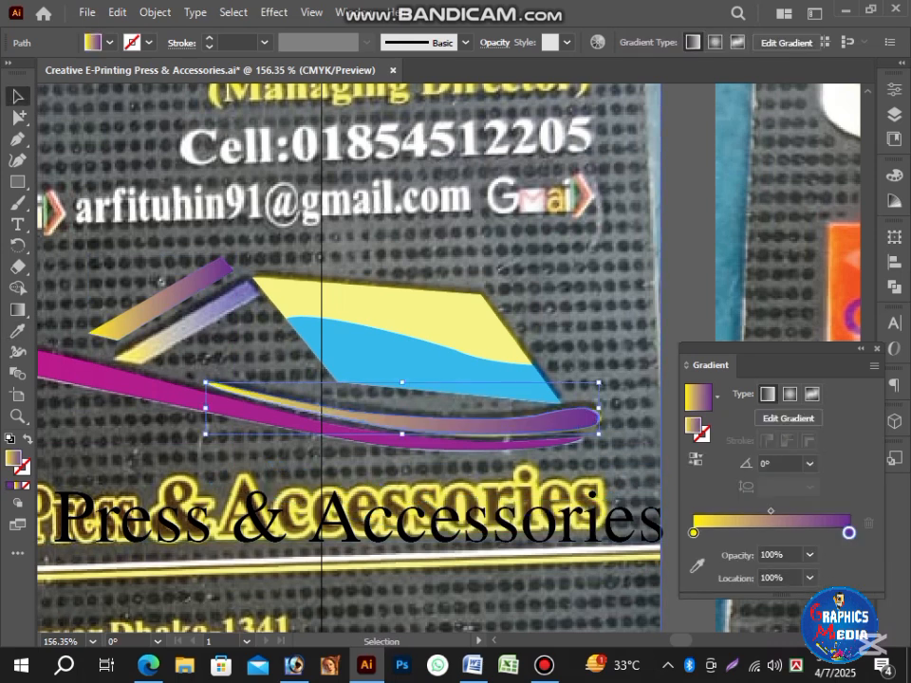
pyautogui.click(695, 459)
pyautogui.hotkey('ctrl', 'shift', 'a')
# Step: Move the gradient roof bar back over the photo's bar and bring the yellow and blue roof shapes to the front
pyautogui.moveTo(216, 273); pyautogui.dragTo(243, 299)
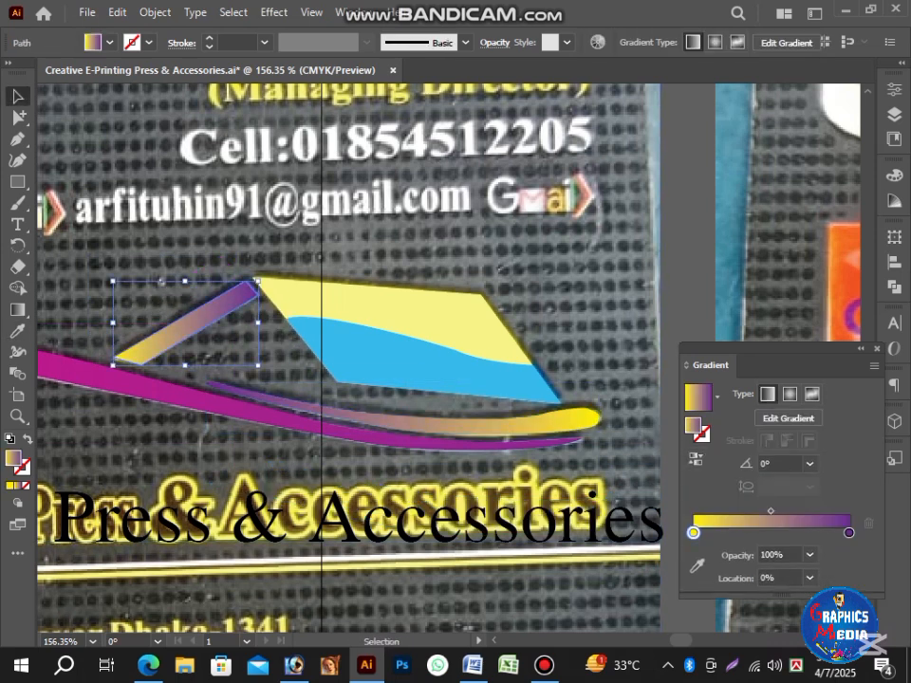
pyautogui.click(343, 347)
pyautogui.keyDown('shift'); pyautogui.click(349, 307); pyautogui.keyUp('shift')
pyautogui.hotkey('ctrl', 'x')
pyautogui.hotkey('ctrl', 'f')
pyautogui.hotkey('ctrl', 'shift', 'a')
pyautogui.scroll(-8, 522, 484)
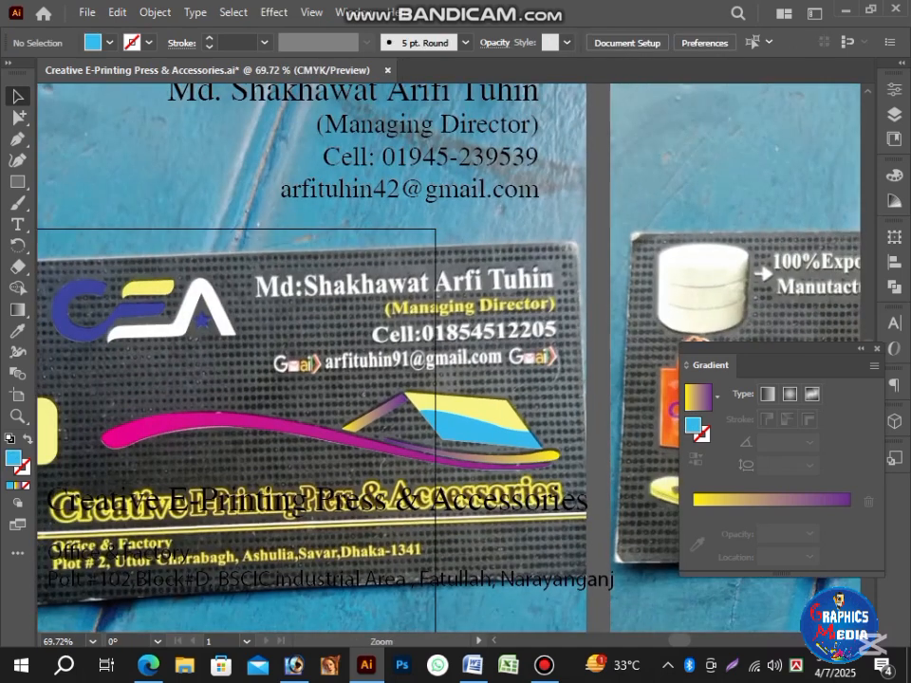
# Step: Move the front card photo aside, out from under the traced artwork, and deselect it
pyautogui.moveTo(442, 444); pyautogui.dragTo(482, 460)
pyautogui.scroll(-1, 452, 420)
pyautogui.moveTo(381, 301); pyautogui.dragTo(56, 302)
pyautogui.hotkey('ctrl', 'z')
pyautogui.scroll(-2, 457, 425)
pyautogui.moveTo(400, 359); pyautogui.dragTo(124, 359)
pyautogui.hotkey('ctrl', 'shift', 'a')
pyautogui.scroll(2, 551, 547)
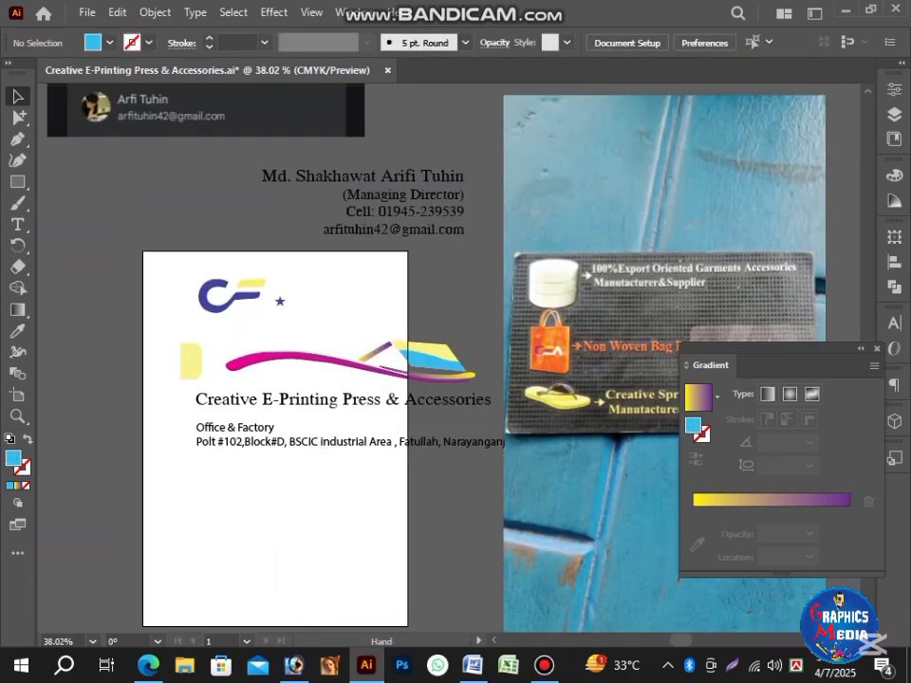
# Step: Scale down all the traced artwork and text together, place them on the artboard, and deselect
pyautogui.moveTo(114, 176); pyautogui.dragTo(473, 486)
pyautogui.moveTo(521, 307); pyautogui.dragTo(410, 301)
pyautogui.moveTo(391, 262); pyautogui.dragTo(332, 341)
pyautogui.hotkey('ctrl', 'shift', 'a')
pyautogui.scroll(2, 295, 394)
# Step: Show the rulers and set their units to inches
pyautogui.hotkey('ctrl', 'r')
pyautogui.rightClick(321, 90)
pyautogui.click(368, 162)
# Step: Create a 3.25 in by 2 in rectangle on the artboard for the card's base
pyautogui.click(18, 244)
pyautogui.click(18, 182)
pyautogui.click(218, 234)
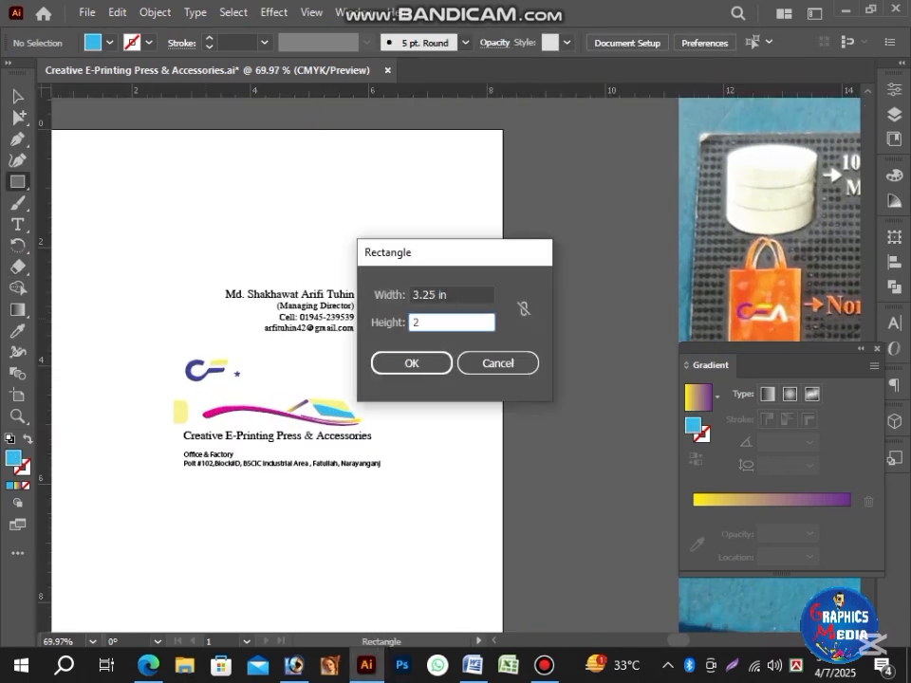
pyautogui.press('Return')
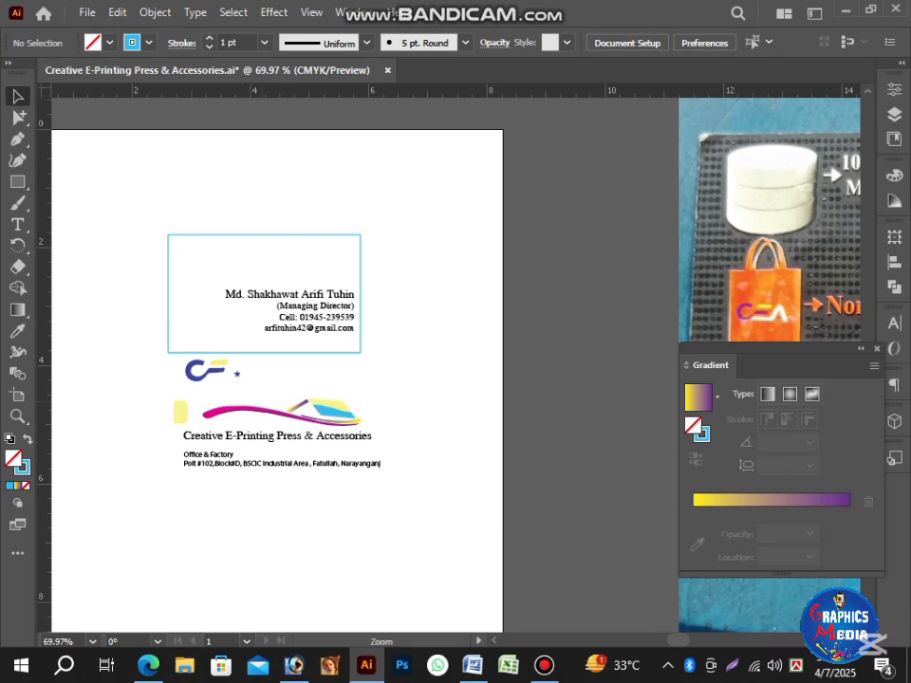
# Step: Fill the card rectangle with 100% black and no stroke
pyautogui.scroll(2, 261, 398)
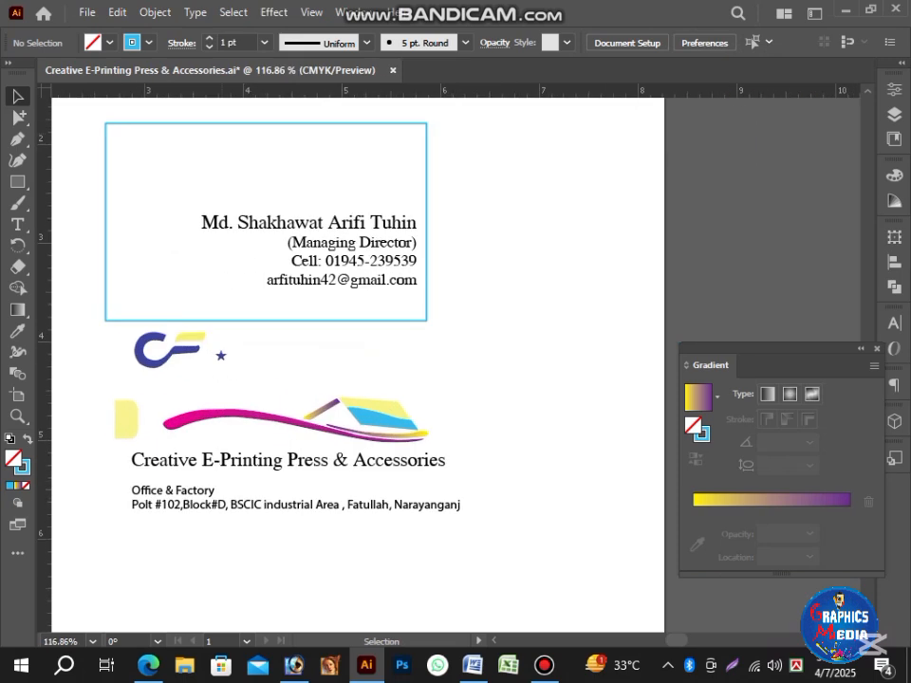
pyautogui.hotkey('shift', 'x')
pyautogui.press('F6')
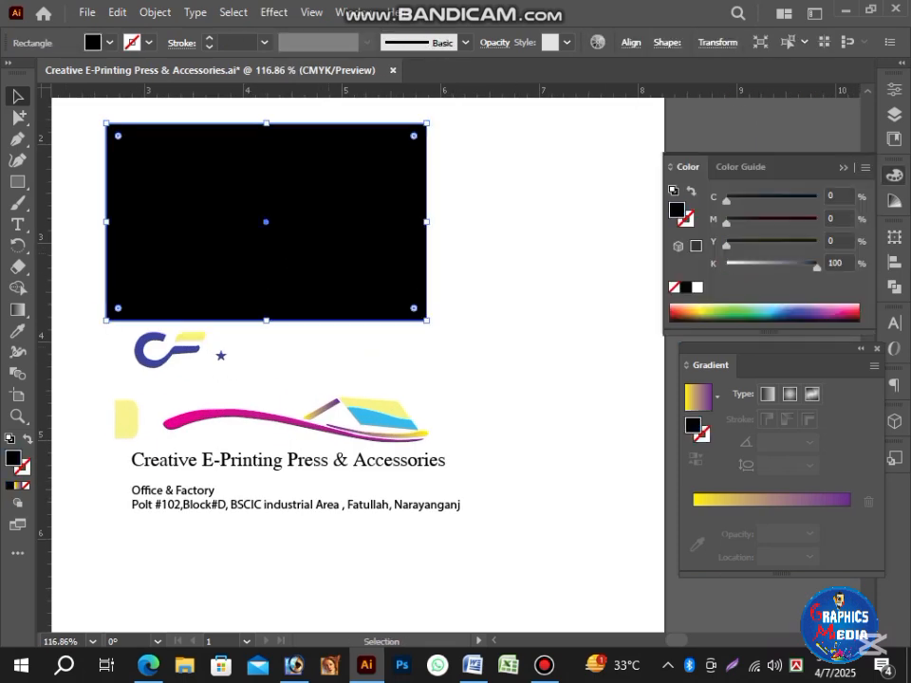
# Step: Reposition the black card, place the contact text block in its upper-right area, and colour the text white
pyautogui.moveTo(317, 239); pyautogui.dragTo(564, 239)
pyautogui.moveTo(332, 243); pyautogui.dragTo(545, 212)
pyautogui.moveTo(472, 248); pyautogui.dragTo(312, 280)
pyautogui.moveTo(612, 217); pyautogui.dragTo(481, 211)
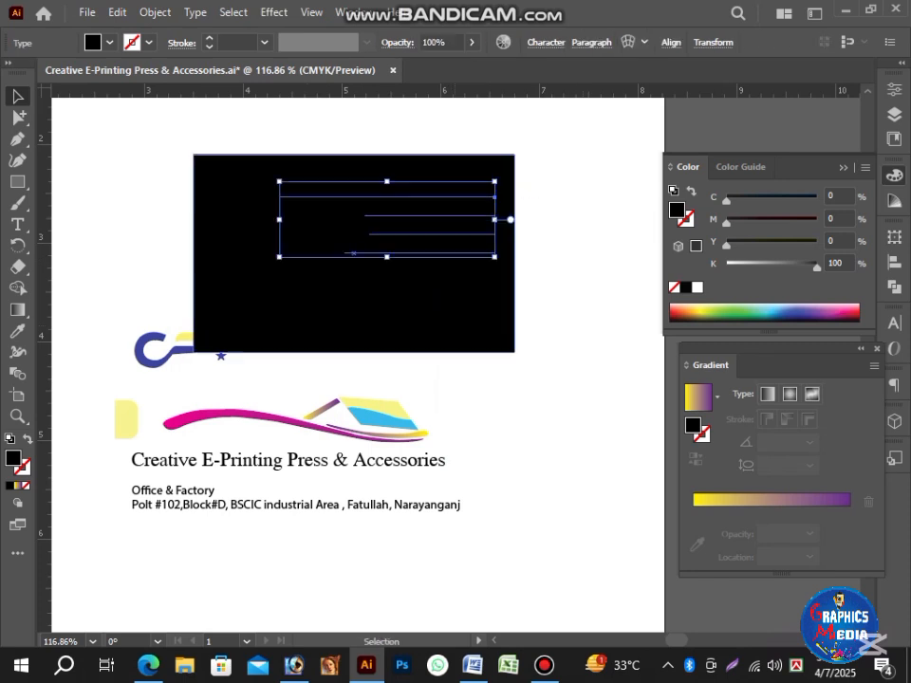
pyautogui.click(698, 287)
pyautogui.click(427, 304)
pyautogui.click(570, 313)
# Step: Move the CEA logo onto the black card beside the contact text and shift the remaining artwork and text beneath the card
pyautogui.click(180, 350)
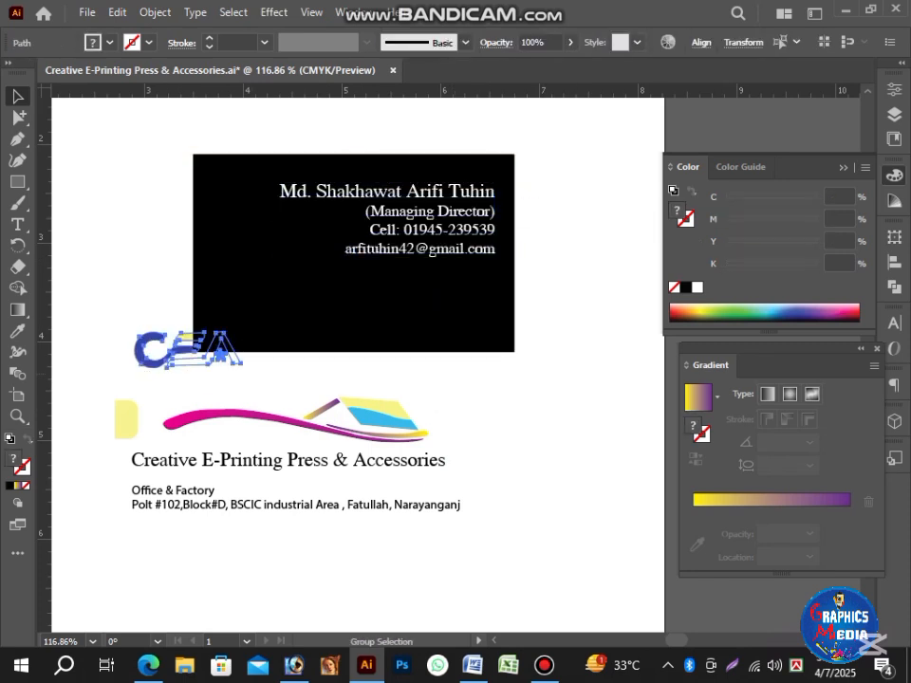
pyautogui.moveTo(205, 353); pyautogui.dragTo(284, 221)
pyautogui.moveTo(95, 384); pyautogui.dragTo(475, 518)
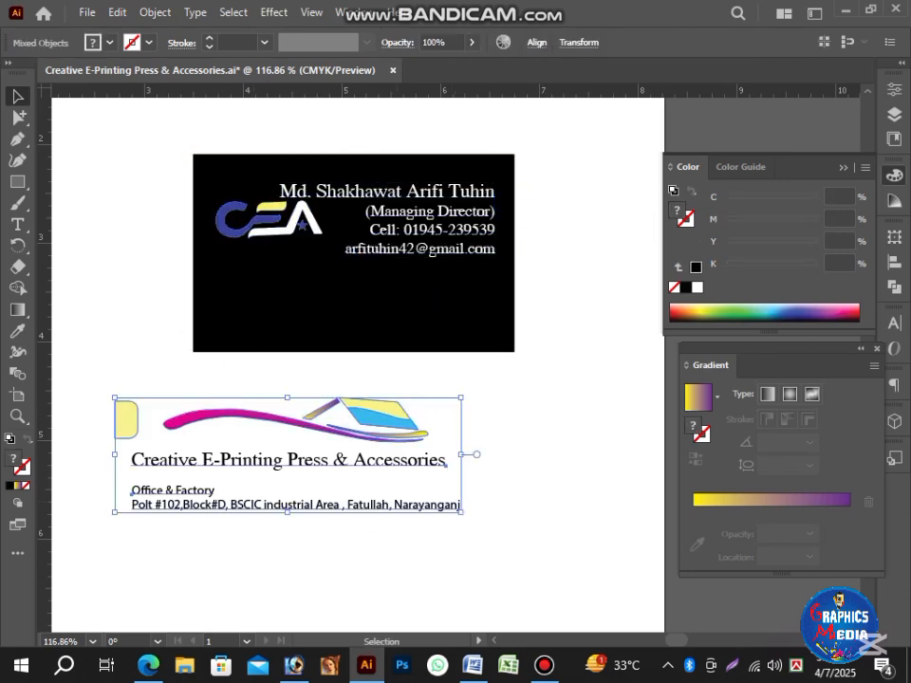
pyautogui.moveTo(243, 417); pyautogui.dragTo(321, 268)
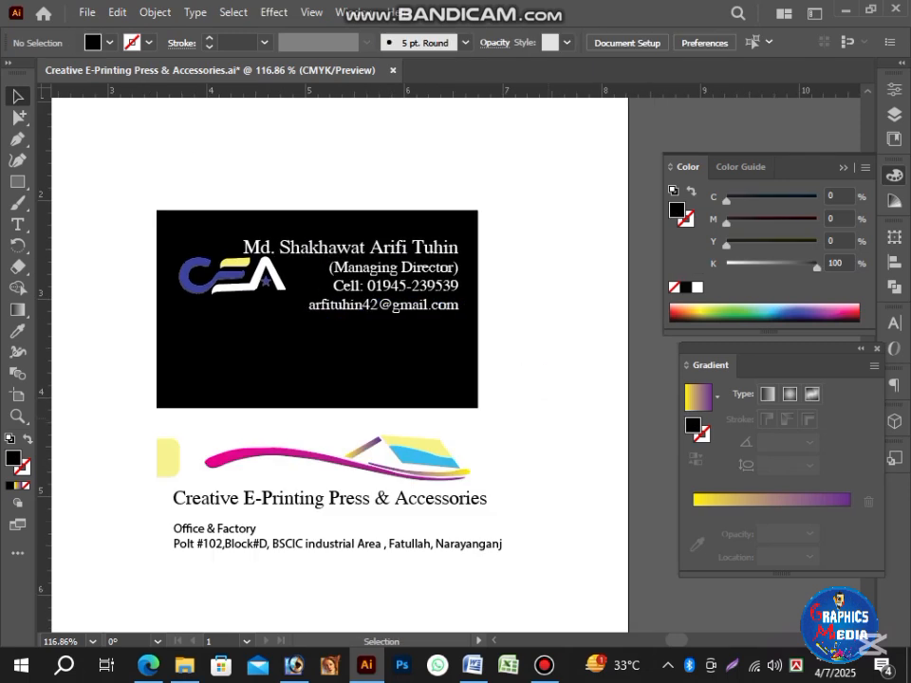
# Step: Draw an unfilled rectangle around the business card in the reference photo and crop the photo to it with a clipping mask
pyautogui.moveTo(549, 459); pyautogui.dragTo(408, 460)
pyautogui.moveTo(157, 435); pyautogui.dragTo(306, 366)
pyautogui.moveTo(305, 366); pyautogui.dragTo(340, 367)
pyautogui.moveTo(195, 274); pyautogui.dragTo(494, 454)
pyautogui.hotkey('shift', 'x')
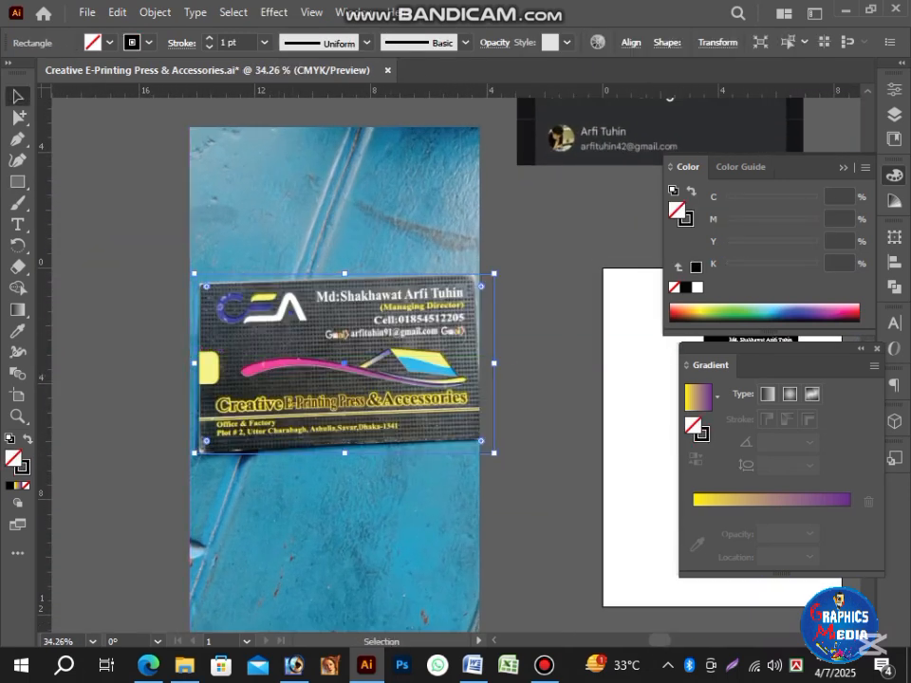
pyautogui.click(427, 211)
pyautogui.moveTo(500, 127); pyautogui.dragTo(513, 136)
pyautogui.press('Right')
pyautogui.press('Right')
pyautogui.keyDown('shift'); pyautogui.click(493, 313); pyautogui.keyUp('shift')
pyautogui.hotkey('ctrl', '7')
# Step: Move the cropped card photo onto the artboard above the black card and rotate it slightly to straighten it
pyautogui.moveTo(195, 274); pyautogui.dragTo(288, 329)
pyautogui.moveTo(374, 365); pyautogui.dragTo(503, 348)
pyautogui.click(379, 418)
pyautogui.moveTo(434, 415); pyautogui.dragTo(498, 415)
pyautogui.moveTo(499, 379); pyautogui.dragTo(340, 409)
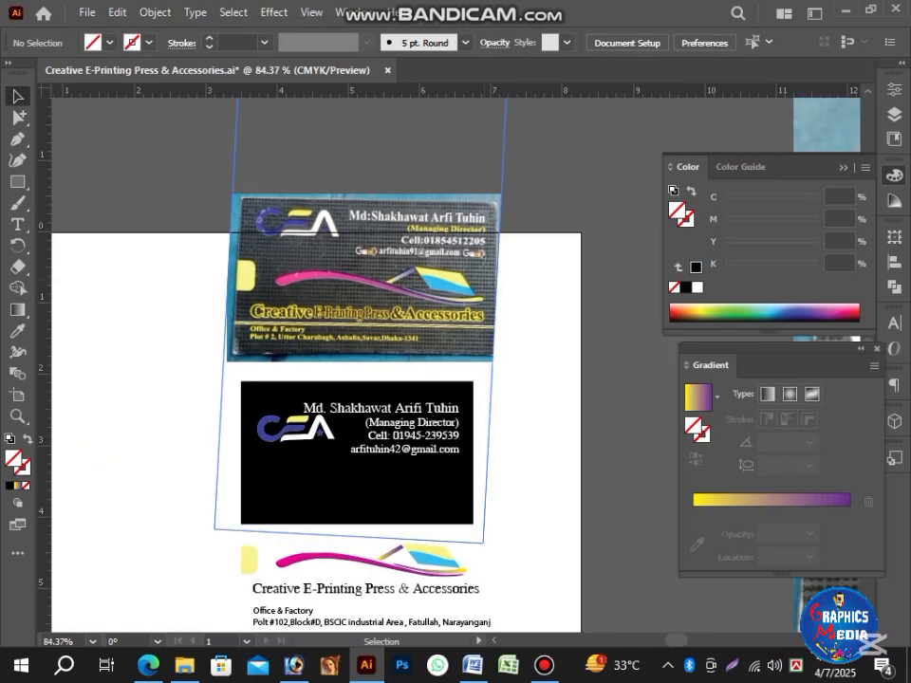
pyautogui.click(437, 294)
pyautogui.moveTo(506, 278); pyautogui.dragTo(480, 278)
pyautogui.moveTo(408, 281); pyautogui.dragTo(398, 303)
# Step: Offset the black card rectangle's path inward and convert the offset path into margin guides
pyautogui.click(388, 470)
pyautogui.scroll(2, 388, 470)
pyautogui.moveTo(389, 469); pyautogui.dragTo(372, 524)
pyautogui.scroll(2, 382, 399)
pyautogui.click(425, 469)
pyautogui.click(560, 465)
pyautogui.click(425, 469)
pyautogui.hotkey('ctrl', '2')
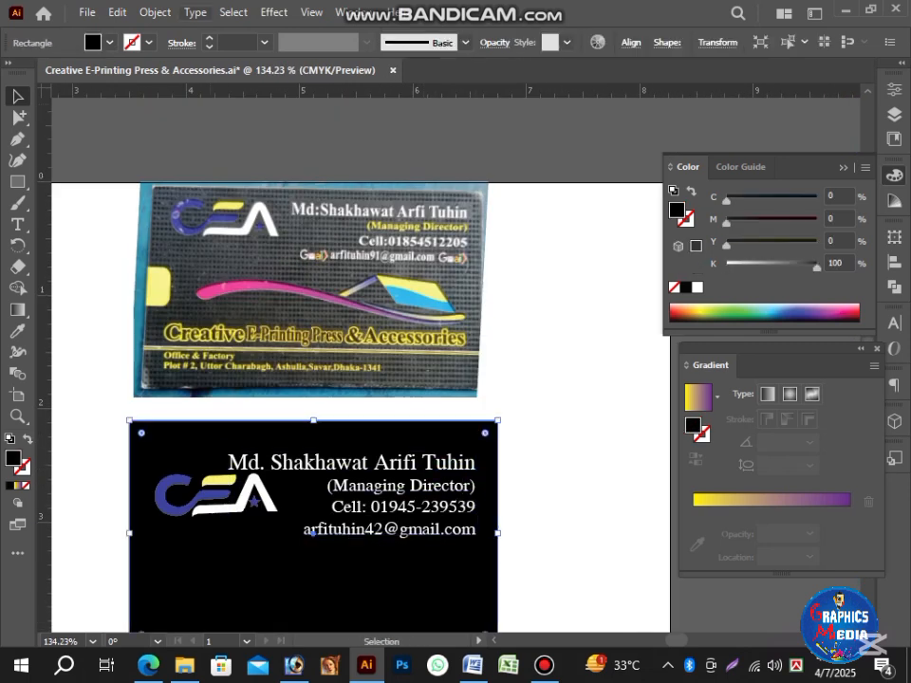
pyautogui.click(155, 13)
pyautogui.moveTo(220, 391)
pyautogui.click(482, 455)
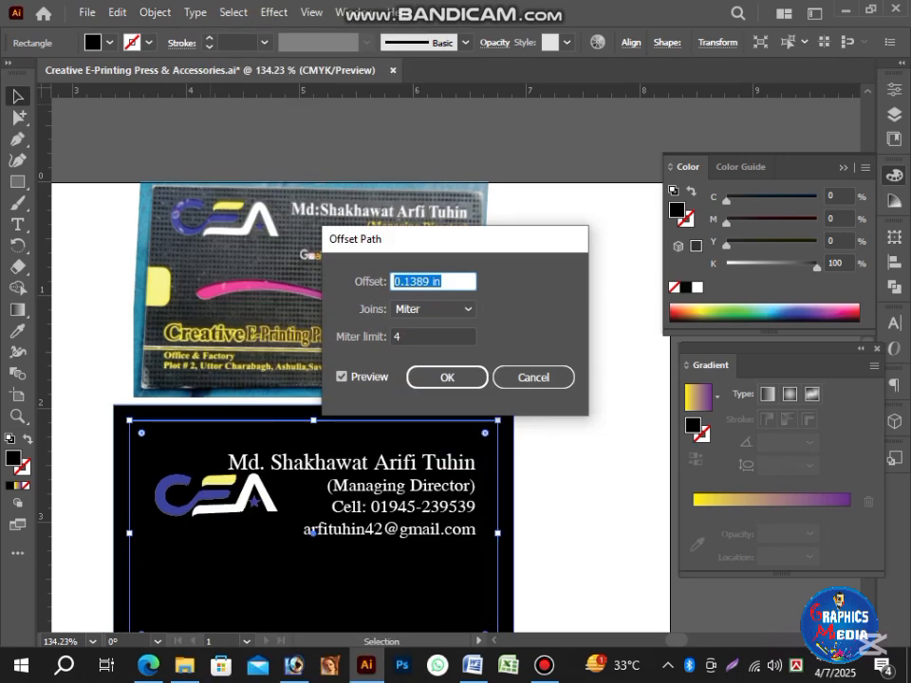
pyautogui.press('Return')
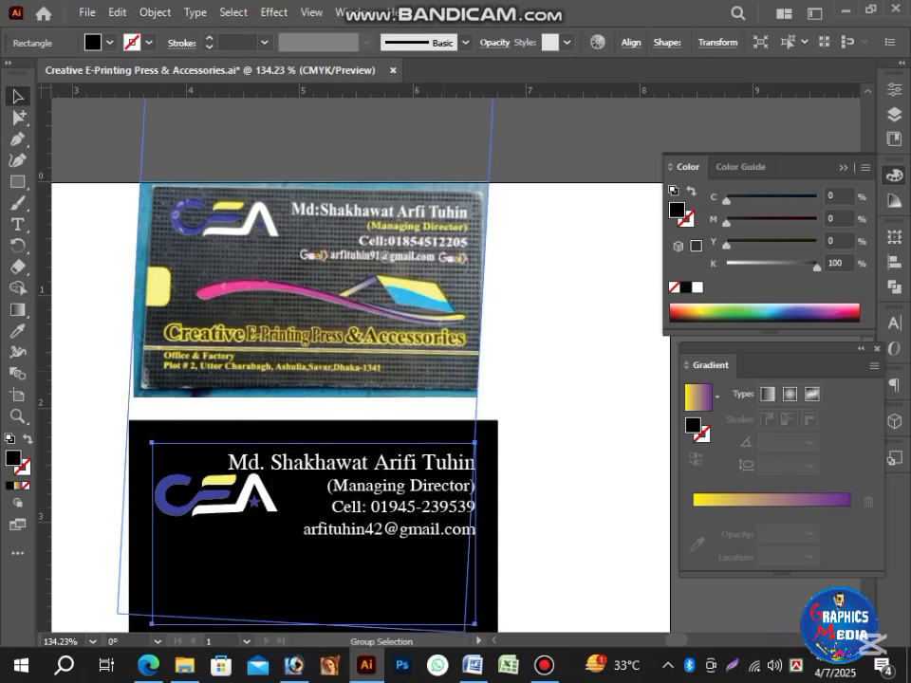
pyautogui.hscroll(-1, 455, 379)
pyautogui.hotkey('ctrl', '5')
# Step: Scale the cropped reference photo down slightly and place it just above the black card
pyautogui.moveTo(512, 380); pyautogui.dragTo(474, 303)
pyautogui.click(479, 256)
pyautogui.hotkey('ctrl', 'z')
pyautogui.hotkey('ctrl', 'z')
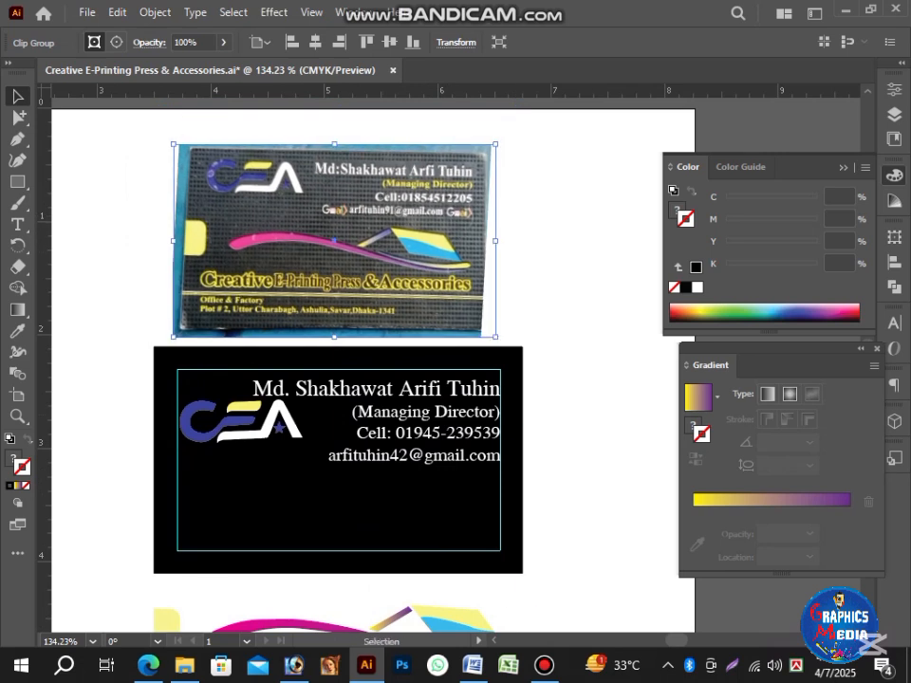
# Step: Nudge the white contact text block up to the top margin guide of the card
pyautogui.scroll(2, 401, 426)
pyautogui.moveTo(400, 425); pyautogui.dragTo(390, 495)
pyautogui.click(482, 450)
pyautogui.press('Up')
pyautogui.press('Up')
pyautogui.press('Up')
pyautogui.press('Up')
pyautogui.press('Up')
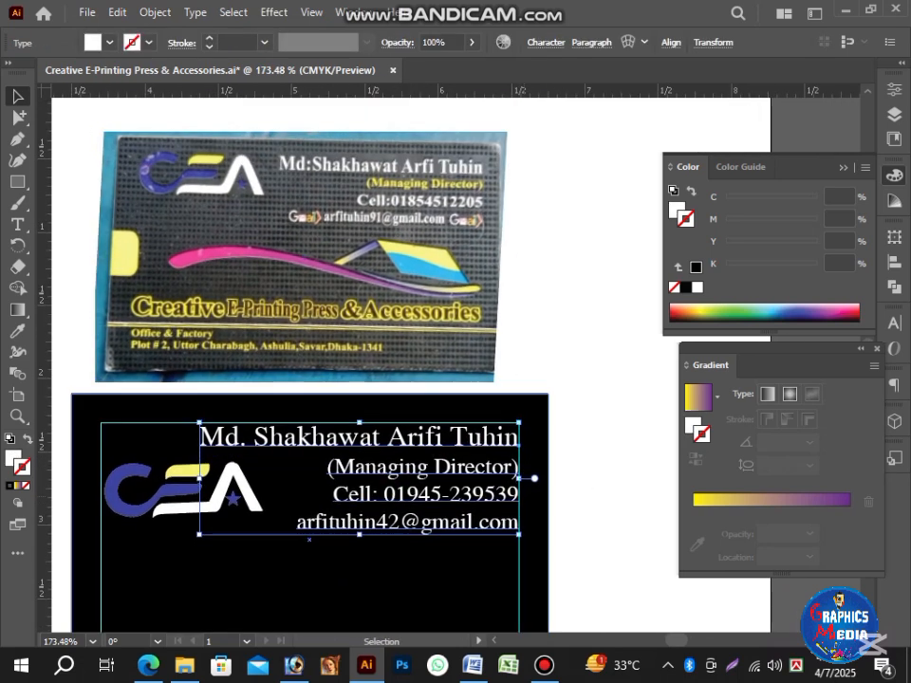
# Step: Set the name line of the contact text to Times Bold at 11 pt
pyautogui.tripleClick(424, 441)
pyautogui.hotkey('ctrl', 't')
pyautogui.click(862, 365)
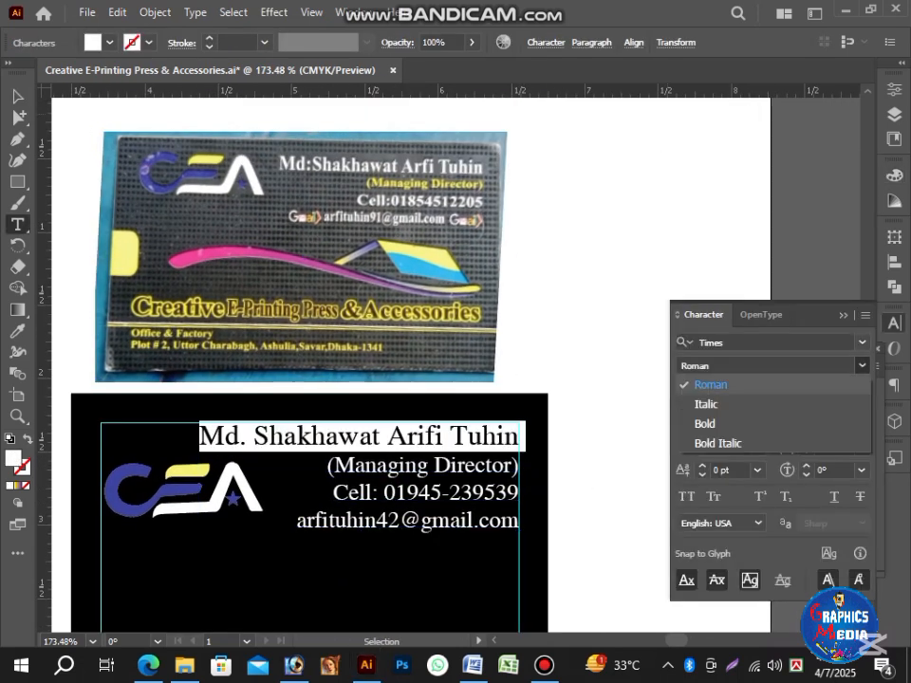
pyautogui.click(702, 421)
pyautogui.write('12')
pyautogui.press('Return')
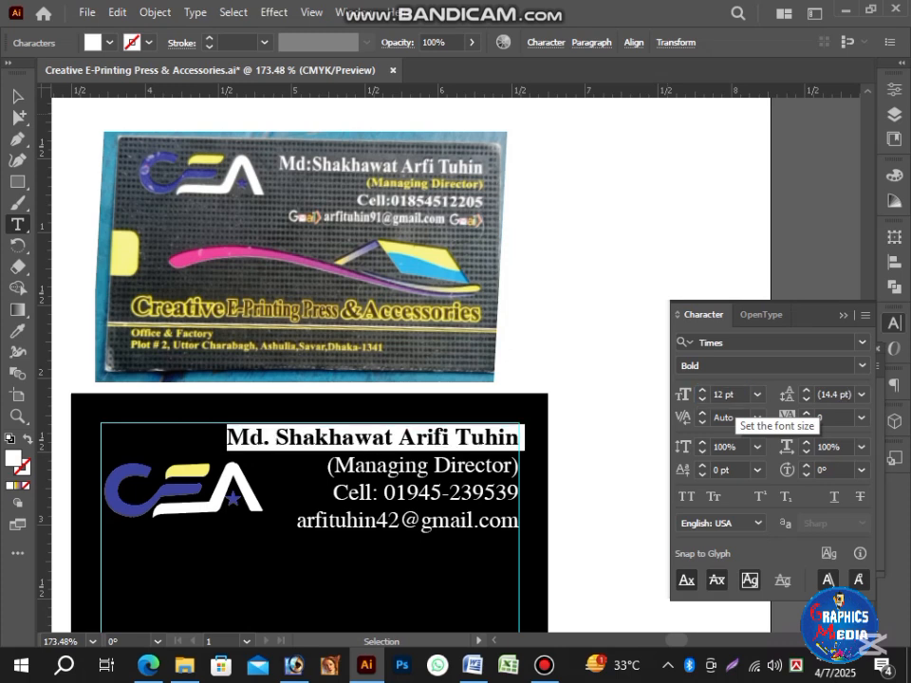
pyautogui.click(702, 399)
# Step: Set the job title, phone and e-mail lines of the contact text to Bold at 8 pt
pyautogui.moveTo(328, 465); pyautogui.dragTo(518, 522)
pyautogui.click(863, 365)
pyautogui.click(703, 425)
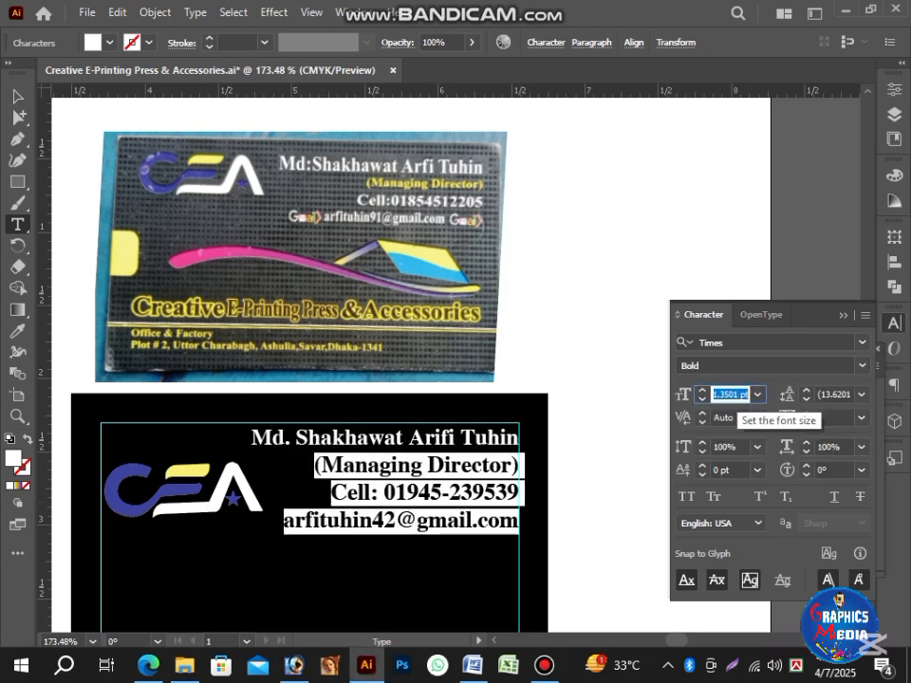
pyautogui.write('8')
pyautogui.press('Return')
# Step: Colour the "(Managing Director)" line of the contact text yellow
pyautogui.keyDown('ctrl'); pyautogui.click(612, 455); pyautogui.keyUp('ctrl')
pyautogui.moveTo(502, 456); pyautogui.dragTo(513, 458)
pyautogui.tripleClick(494, 462)
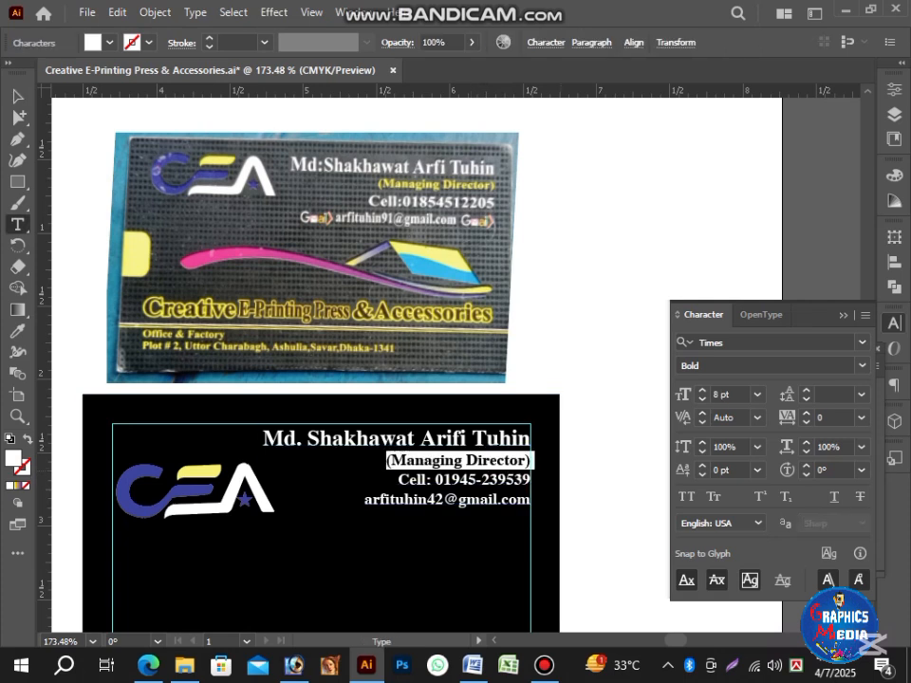
pyautogui.press('F6')
pyautogui.press('Escape')
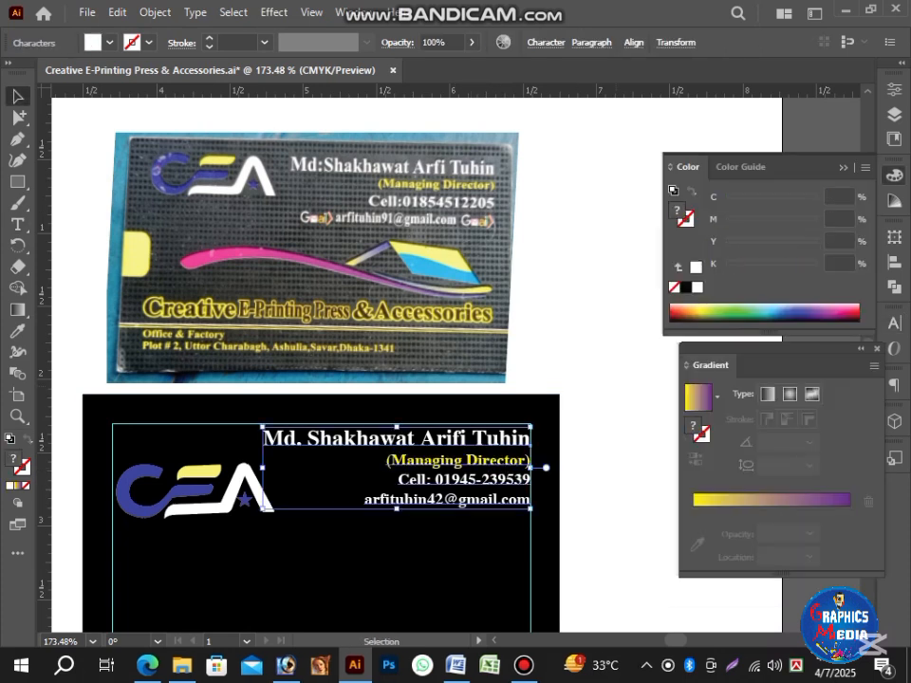
# Step: Nudge the CEA logo upward on the card toward the top margin guide
pyautogui.click(384, 543)
pyautogui.moveTo(385, 536); pyautogui.dragTo(422, 504)
pyautogui.click(284, 464)
pyautogui.press('Up')
pyautogui.press('Up')
pyautogui.press('Up')
pyautogui.press('Up')
pyautogui.press('Up')
pyautogui.press('Up')
pyautogui.press('Up')
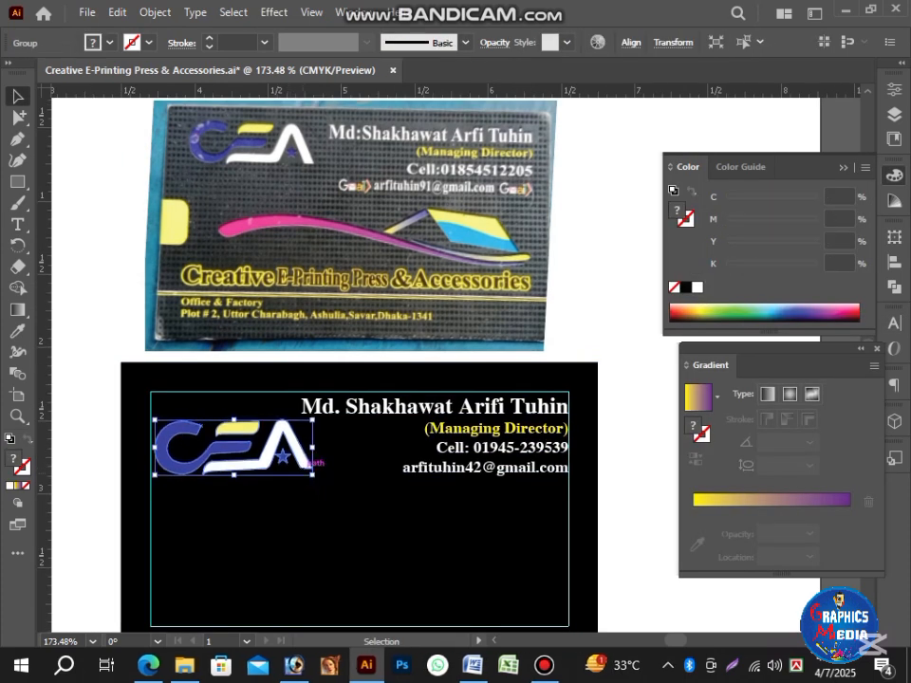
# Step: Set the horizontal scale of the contact text's name line to 85%
pyautogui.tripleClick(409, 408)
pyautogui.click(894, 324)
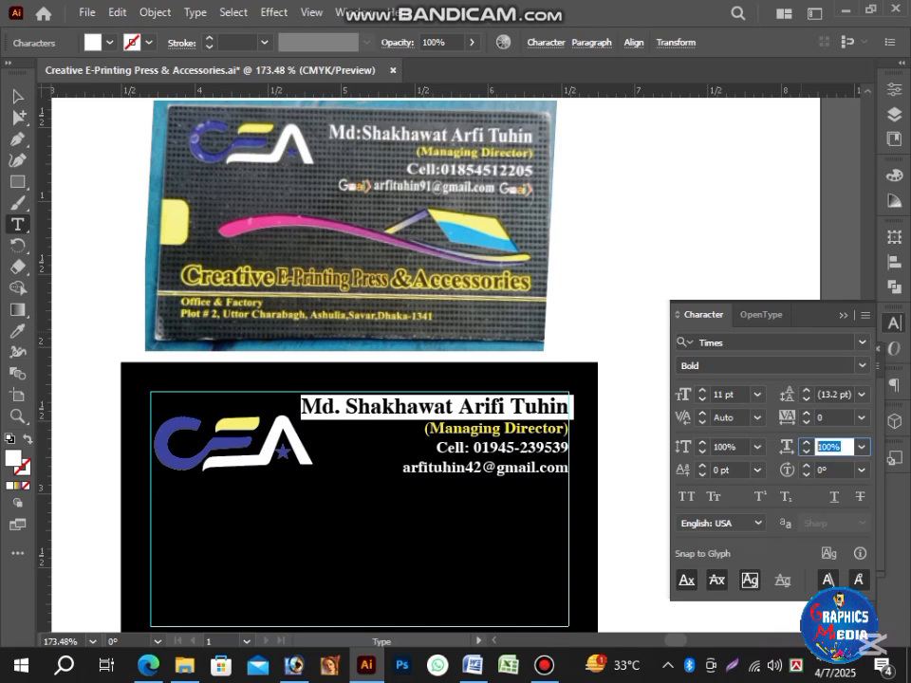
pyautogui.press('Escape')
# Step: Raise the CEA logo a little more so it sits level with the contact text
pyautogui.click(380, 543)
pyautogui.moveTo(380, 543); pyautogui.dragTo(422, 525)
pyautogui.click(325, 423)
pyautogui.press('Up')
pyautogui.press('Up')
pyautogui.press('Up')
pyautogui.press('Up')
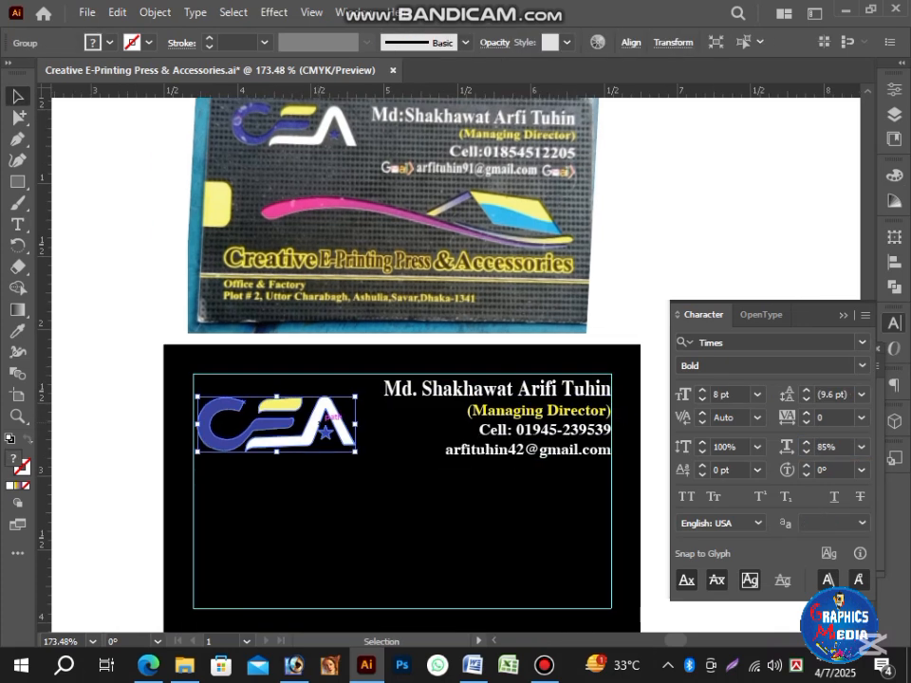
# Step: Recolour the logo's C shape and star a deeper blue with 100% cyan and no yellow or black
pyautogui.moveTo(197, 444); pyautogui.dragTo(285, 448)
pyautogui.press('F6')
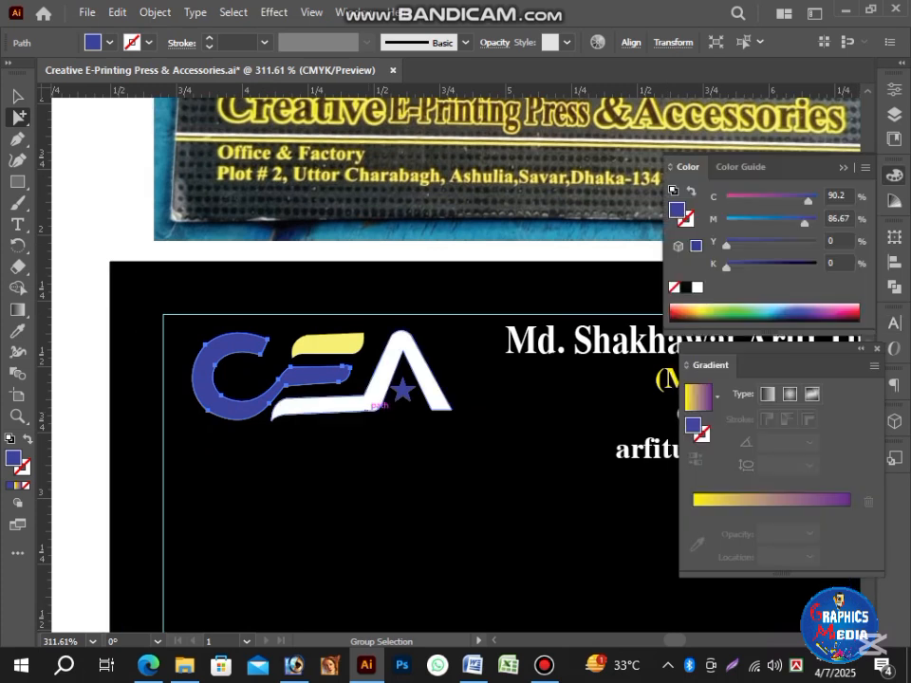
pyautogui.moveTo(805, 223)
pyautogui.mouseDown()
pyautogui.moveTo(817, 223)
pyautogui.moveTo(793, 223)
pyautogui.mouseUp()
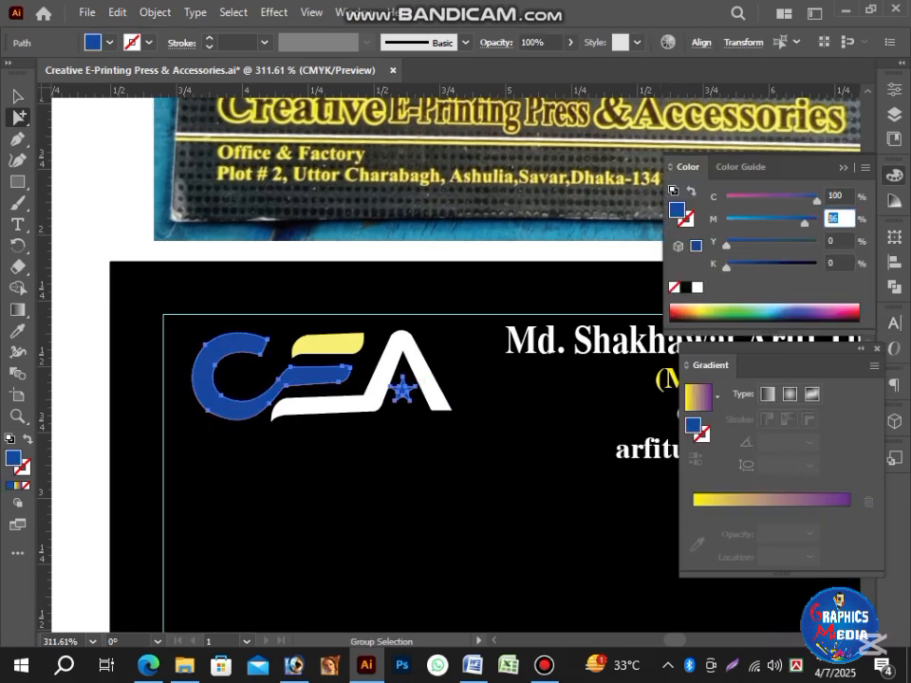
# Step: Recolour the yellow bar of the logo's E to a lighter, cleaner yellow
pyautogui.click(329, 345)
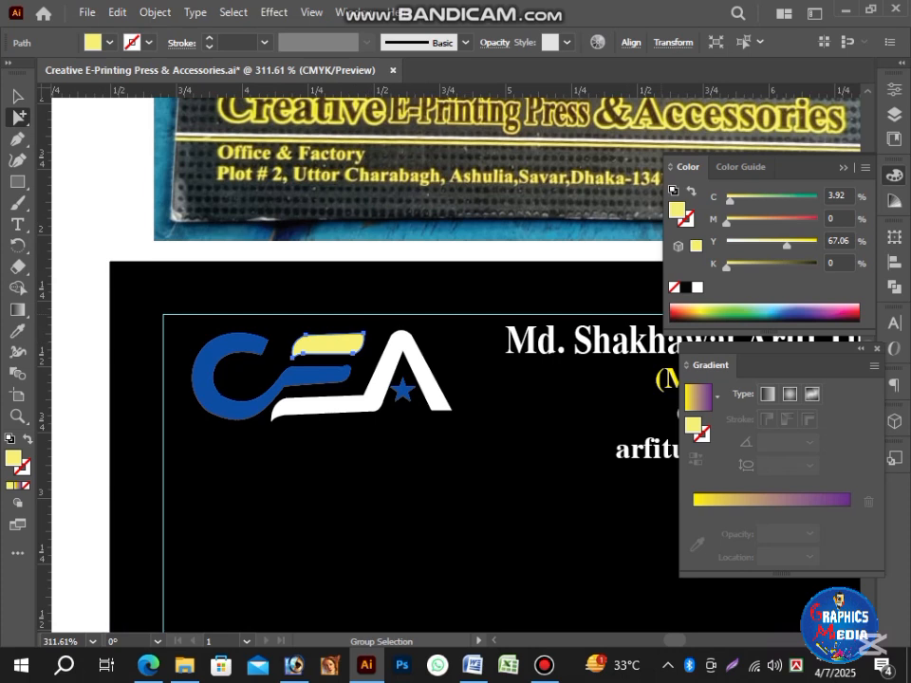
pyautogui.click(538, 525)
pyautogui.moveTo(439, 487); pyautogui.dragTo(384, 487)
pyautogui.moveTo(456, 456); pyautogui.dragTo(361, 487)
# Step: Place the yellow rounded tab on the card's left edge and fill it light yellow with no cyan, magenta or black
pyautogui.click(18, 97)
pyautogui.moveTo(549, 506); pyautogui.dragTo(541, 255)
pyautogui.moveTo(163, 519); pyautogui.dragTo(163, 305)
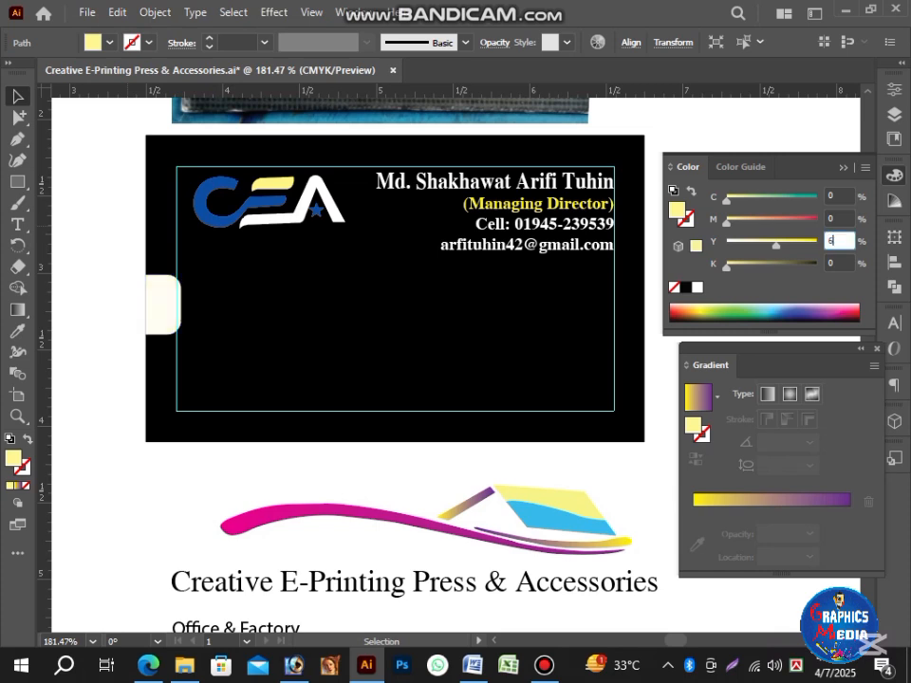
# Step: Group the swoosh and house artwork and move it onto the card below the contact text
pyautogui.click(408, 465)
pyautogui.moveTo(427, 380); pyautogui.dragTo(411, 399)
pyautogui.click(482, 558)
pyautogui.moveTo(394, 491); pyautogui.dragTo(518, 562)
pyautogui.hotkey('ctrl', 'g')
pyautogui.moveTo(535, 509); pyautogui.dragTo(523, 549)
pyautogui.moveTo(523, 561); pyautogui.dragTo(527, 475)
# Step: Nudge the grouped swoosh and house artwork left until its end meets the right margin guide
pyautogui.press('Left')
pyautogui.press('Left')
pyautogui.press('Left')
pyautogui.press('Left')
pyautogui.press('Left')
pyautogui.press('Left')
pyautogui.press('Left')
pyautogui.press('Left')
pyautogui.press('Left')
pyautogui.press('Left')
pyautogui.press('Left')
pyautogui.press('Right')
pyautogui.press('Up')
# Step: Move the "Creative E-Printing Press & Accessories" text onto the card beneath the swoosh
pyautogui.hotkey('ctrl', 'shift', 'a')
pyautogui.scroll(-5, 408, 427)
pyautogui.moveTo(408, 503); pyautogui.dragTo(368, 498)
pyautogui.moveTo(251, 169); pyautogui.dragTo(270, 171)
pyautogui.moveTo(395, 432); pyautogui.dragTo(297, 325)
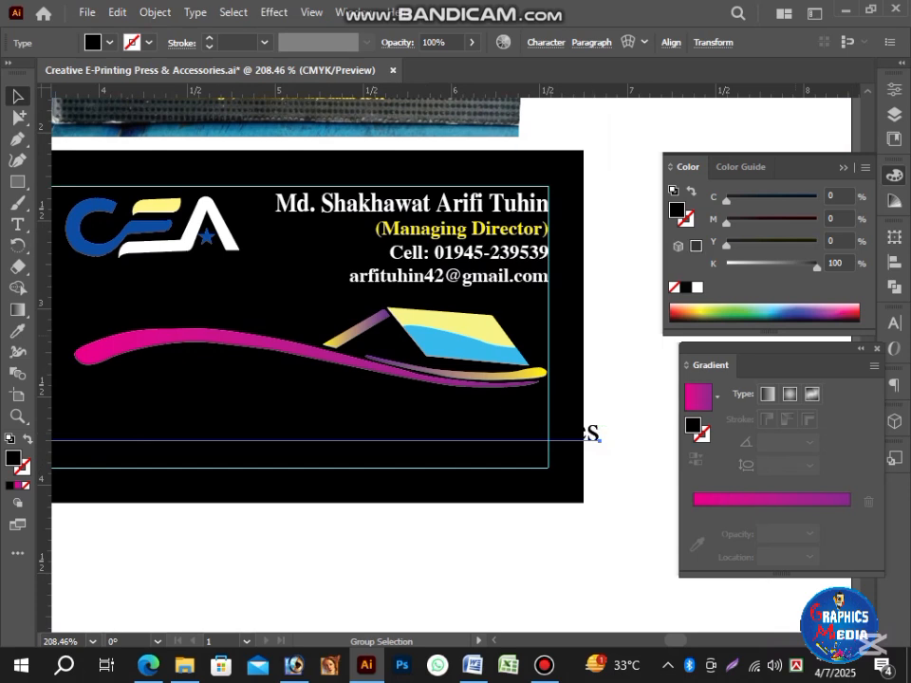
# Step: Give the company name text a 100% yellow fill and a 2 pt yellow stroke
pyautogui.click(697, 288)
pyautogui.click(208, 38)
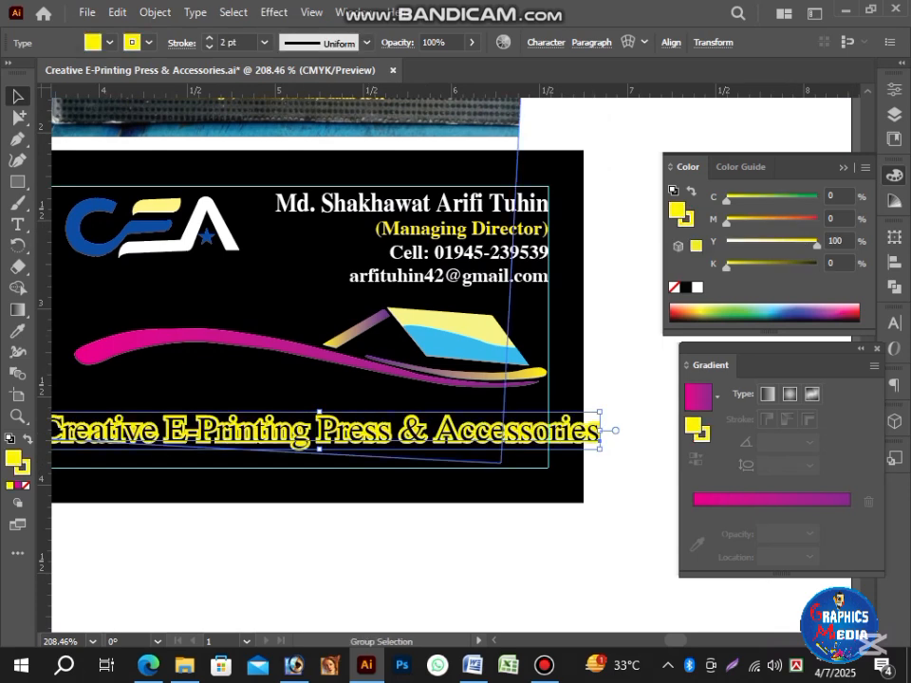
pyautogui.moveTo(285, 304); pyautogui.dragTo(466, 261)
pyautogui.click(182, 43)
pyautogui.click(182, 43)
pyautogui.moveTo(287, 376); pyautogui.dragTo(389, 376)
pyautogui.hotkey('ctrl', 'z')
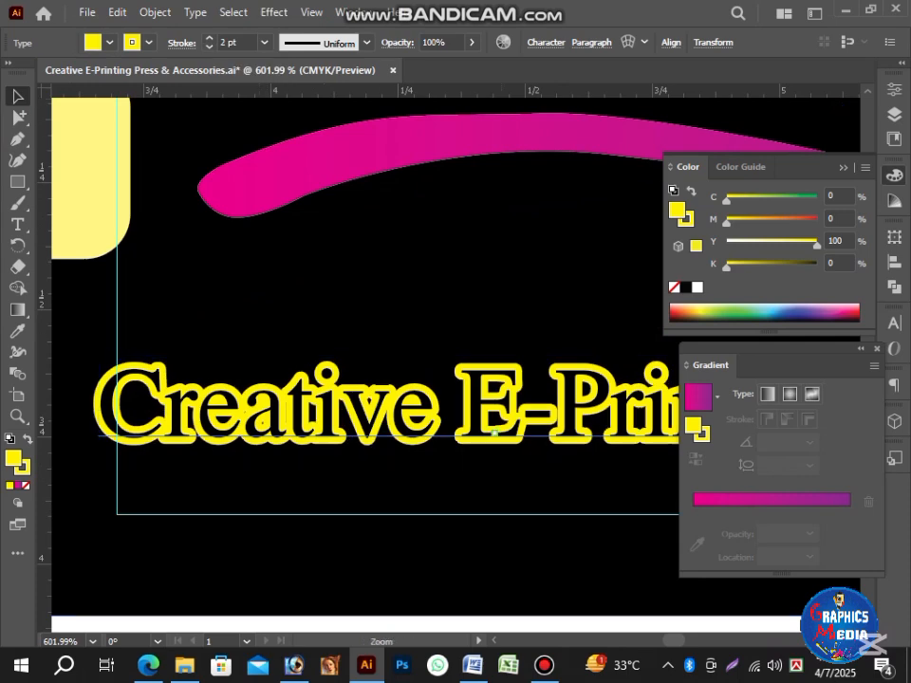
pyautogui.moveTo(492, 414); pyautogui.dragTo(389, 414)
pyautogui.moveTo(493, 389); pyautogui.dragTo(284, 412)
pyautogui.moveTo(292, 130)
pyautogui.mouseDown()
pyautogui.moveTo(399, 130)
pyautogui.moveTo(290, 130)
pyautogui.mouseUp()
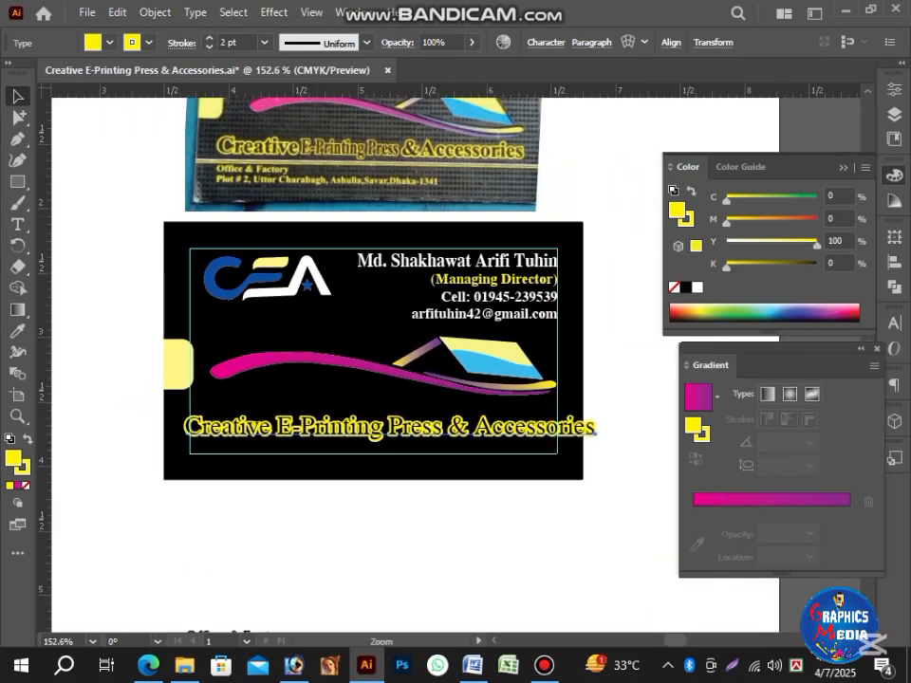
# Step: Cut the yellow-stroked company name, paste it behind the other copy, and group the two copies
pyautogui.moveTo(551, 470); pyautogui.dragTo(490, 418)
pyautogui.click(532, 457)
pyautogui.click(462, 375)
pyautogui.hotkey('ctrl', 'x')
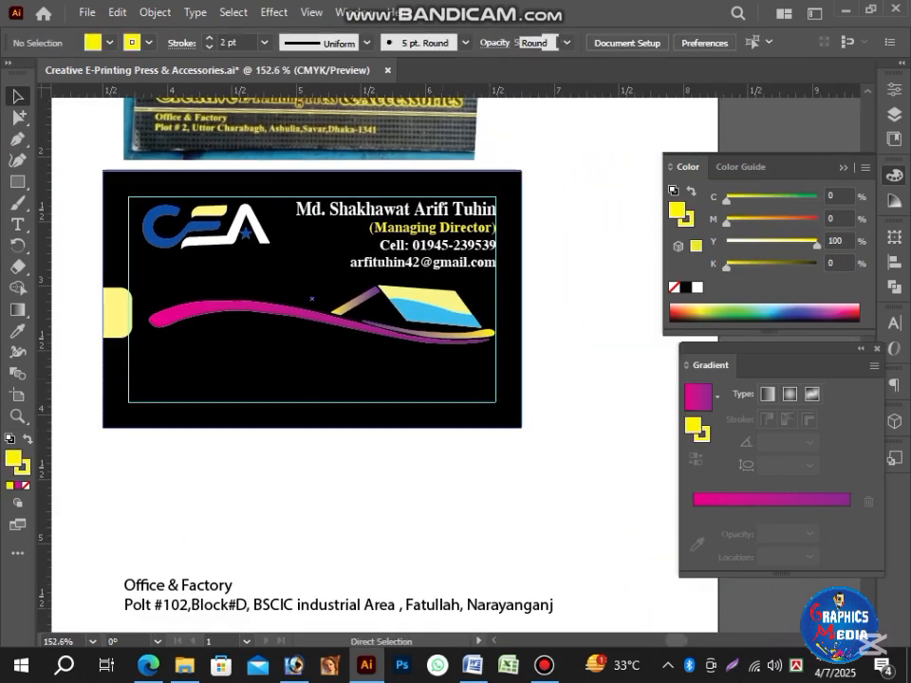
pyautogui.click(463, 375)
pyautogui.hotkey('ctrl', 'b')
pyautogui.keyDown('shift'); pyautogui.click(462, 375); pyautogui.keyUp('shift')
pyautogui.hotkey('ctrl', 'g')
# Step: Scale the grouped company name down to fit between the card's left and right margin guides
pyautogui.moveTo(534, 375); pyautogui.dragTo(496, 375)
pyautogui.moveTo(157, 374); pyautogui.dragTo(167, 374)
pyautogui.click(148, 372)
pyautogui.click(148, 372)
pyautogui.moveTo(97, 384); pyautogui.dragTo(106, 384)
pyautogui.moveTo(461, 432); pyautogui.dragTo(404, 433)
# Step: Nudge the grouped company name upward so it sits close beneath the swoosh artwork
pyautogui.moveTo(618, 368); pyautogui.dragTo(516, 417)
pyautogui.press('Up')
pyautogui.press('Up')
pyautogui.press('Up')
pyautogui.press('Up')
pyautogui.press('Up')
pyautogui.press('Up')
pyautogui.press('Up')
pyautogui.press('Up')
pyautogui.press('Up')
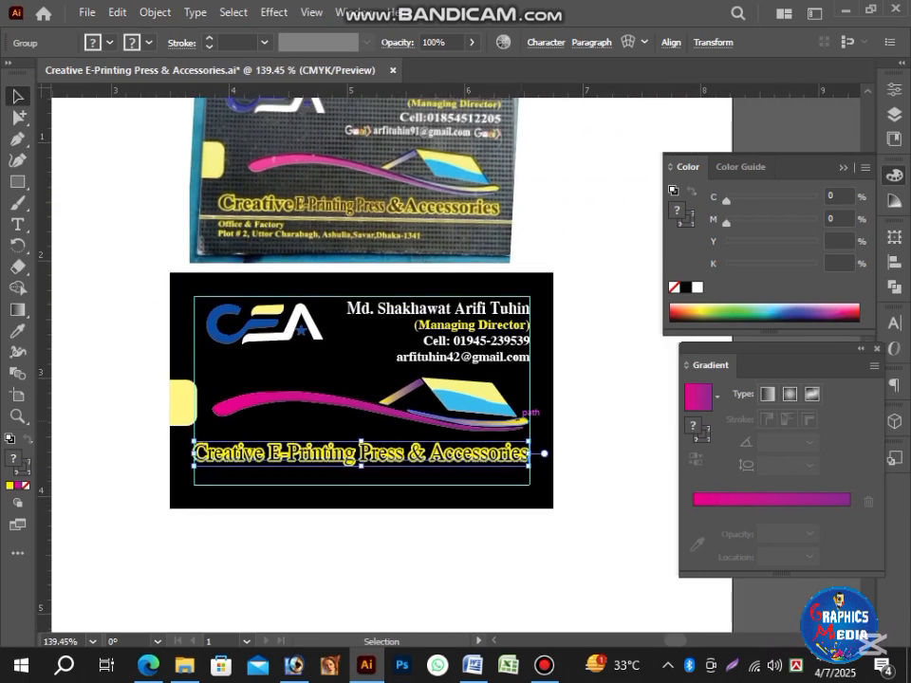
pyautogui.press('Down')
# Step: Move the "Office & Factory" address text onto the card under the company name and colour it white
pyautogui.click(608, 417)
pyautogui.moveTo(607, 417); pyautogui.dragTo(598, 241)
pyautogui.moveTo(305, 492); pyautogui.dragTo(311, 317)
pyautogui.click(698, 288)
pyautogui.moveTo(569, 285); pyautogui.dragTo(574, 475)
pyautogui.moveTo(574, 475); pyautogui.dragTo(583, 475)
pyautogui.moveTo(231, 488); pyautogui.dragTo(370, 488)
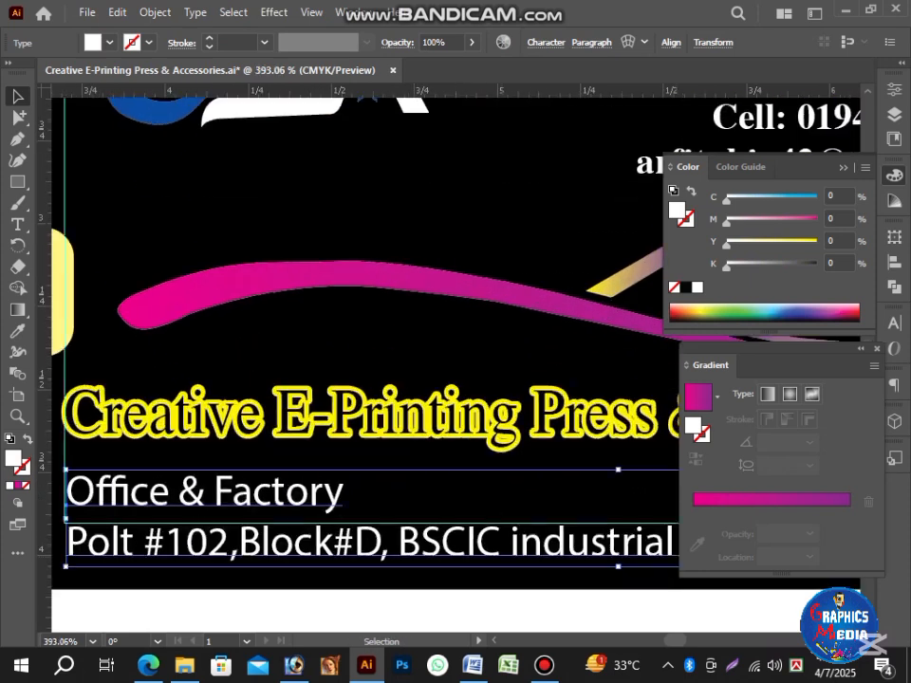
# Step: Set the font of the "Office & Factory" address text to Times and nudge it upward toward the bottom margin guide
pyautogui.hotkey('ctrl', 't')
pyautogui.write('tim')
pyautogui.press('Return')
pyautogui.press('Up')
pyautogui.press('Up')
pyautogui.press('Up')
pyautogui.press('Up')
pyautogui.moveTo(211, 527); pyautogui.dragTo(137, 528)
pyautogui.moveTo(474, 379); pyautogui.dragTo(418, 403)
# Step: Nudge the name and contact text block up to the card's top margin guide
pyautogui.click(517, 290)
pyautogui.press('Up')
pyautogui.press('Up')
pyautogui.press('Up')
pyautogui.press('Up')
# Step: Nudge the CEA logo up and left into the upper-left corner of the card's margin guides
pyautogui.click(238, 277)
pyautogui.press('Up')
pyautogui.press('Up')
pyautogui.press('Up')
pyautogui.press('Up')
pyautogui.press('Up')
pyautogui.press('Up')
pyautogui.press('Up')
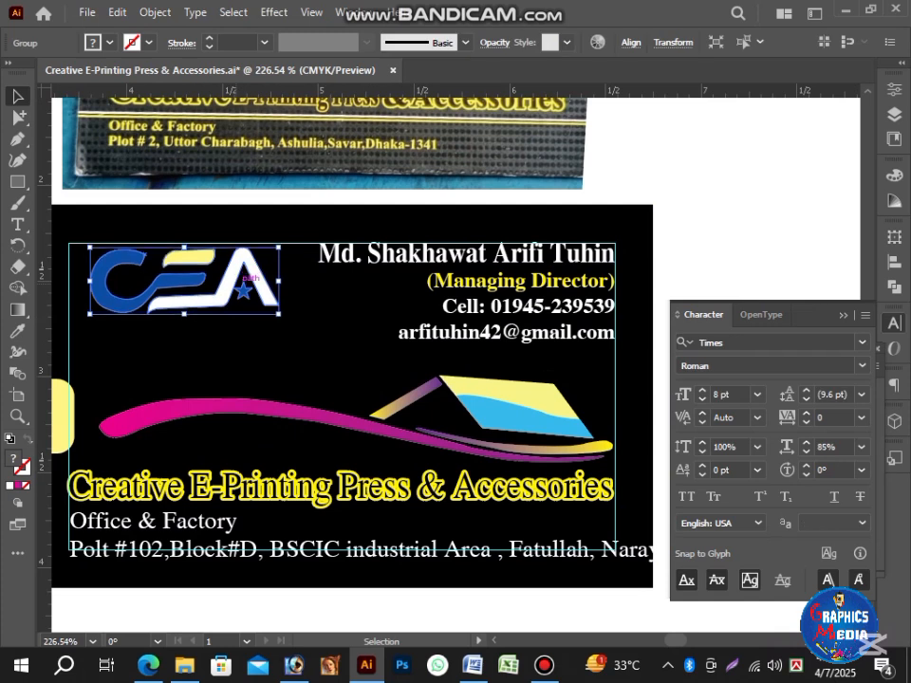
pyautogui.press('Left')
pyautogui.press('Left')
pyautogui.press('Left')
pyautogui.press('Left')
pyautogui.press('Left')
pyautogui.press('Left')
pyautogui.press('Left')
# Step: Nudge the swoosh and house artwork upward to open more space above the company name
pyautogui.click(265, 408)
pyautogui.press('Up')
pyautogui.press('Up')
pyautogui.press('Up')
pyautogui.press('Up')
pyautogui.press('Up')
pyautogui.press('Up')
# Step: Nudge the company name and the address text upward so the address line sits within the bottom margin guide
pyautogui.click(490, 486)
pyautogui.press('Up')
pyautogui.press('Up')
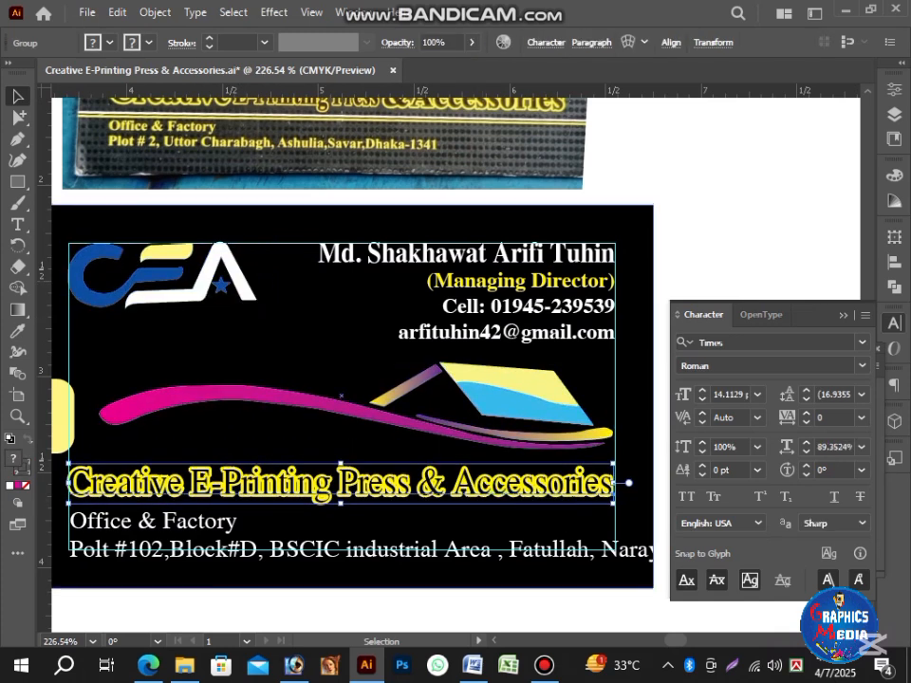
pyautogui.press('Down')
pyautogui.keyDown('shift'); pyautogui.click(206, 519); pyautogui.keyUp('shift')
pyautogui.press('Up')
pyautogui.press('Up')
pyautogui.press('Up')
pyautogui.press('Up')
pyautogui.press('Down')
pyautogui.click(379, 611)
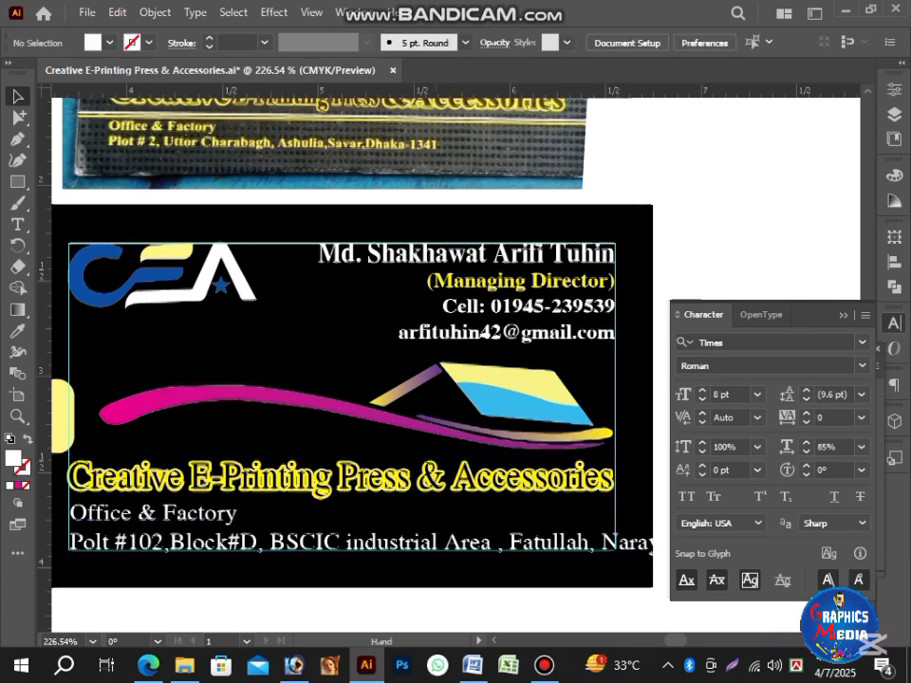
# Step: Set the "Office & Factory" heading line to Times Bold and end it with a colon
pyautogui.moveTo(380, 610); pyautogui.dragTo(455, 492)
pyautogui.press('t')
pyautogui.tripleClick(216, 395)
pyautogui.click(861, 366)
pyautogui.click(704, 423)
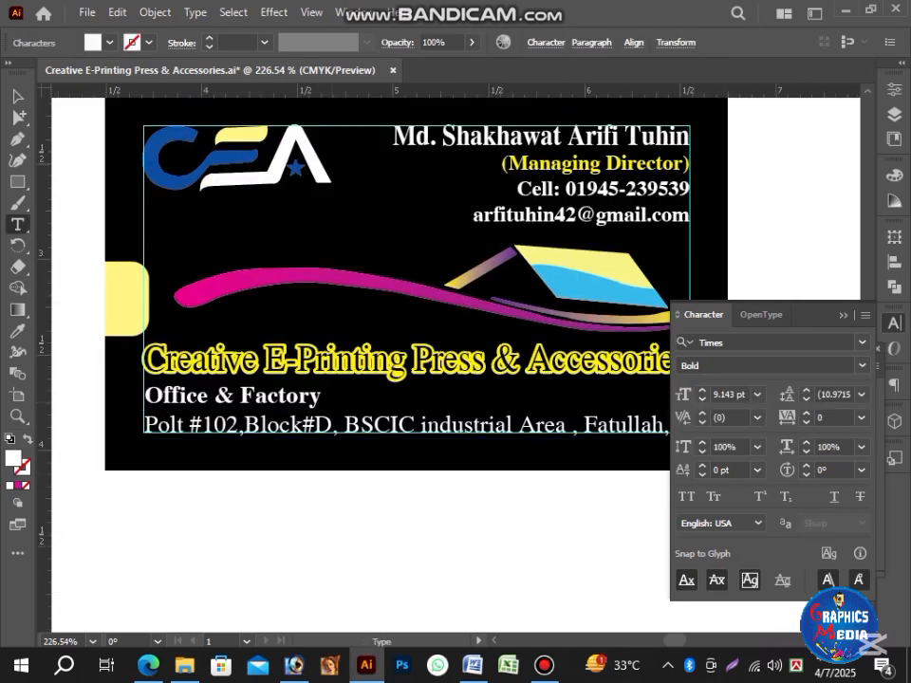
pyautogui.moveTo(454, 503); pyautogui.dragTo(342, 485)
# Step: Set the horizontal scale of the address line below the heading to 83%
pyautogui.press('t')
pyautogui.tripleClick(344, 407)
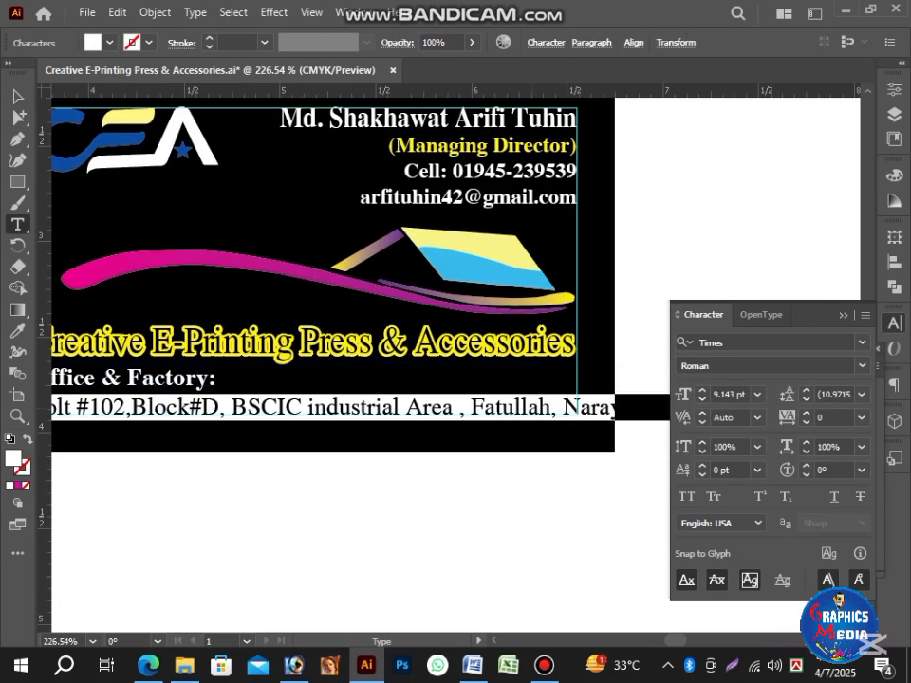
pyautogui.write('85')
pyautogui.press('Return')
pyautogui.click(806, 451)
pyautogui.click(806, 450)
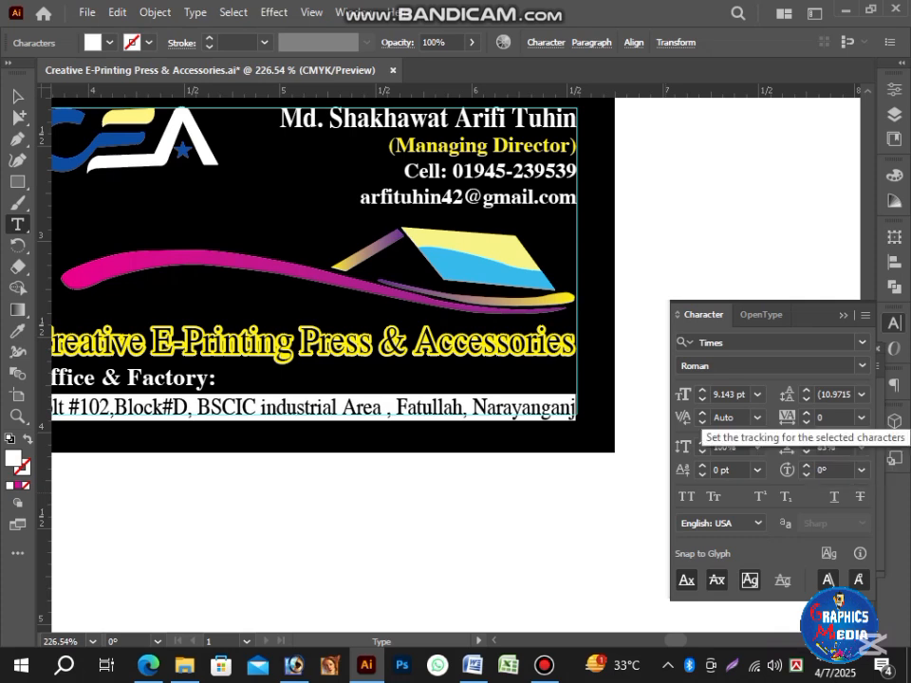
# Step: Make the address line under the "Office & Factory:" heading bold
pyautogui.press('Escape')
pyautogui.click(455, 526)
pyautogui.moveTo(455, 517); pyautogui.dragTo(532, 525)
pyautogui.press('t')
pyautogui.tripleClick(418, 415)
pyautogui.hotkey('ctrl', 'shift', 'b')
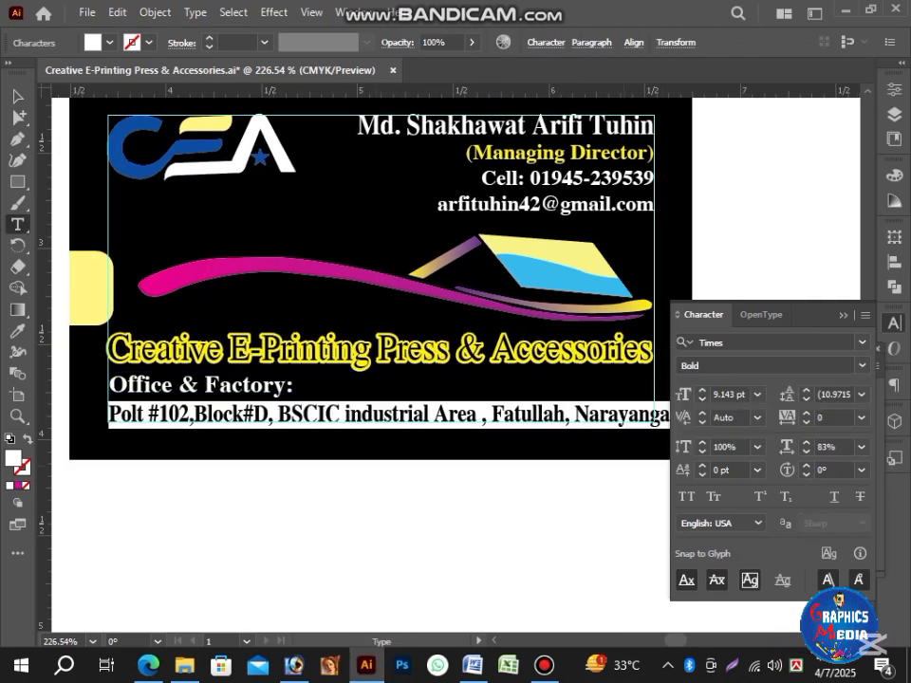
# Step: Narrow the address text to end at the right margin guide, and hide the panels to compare the card with the reference photo
pyautogui.press('Escape')
pyautogui.moveTo(616, 503); pyautogui.dragTo(530, 517)
pyautogui.moveTo(602, 416); pyautogui.dragTo(568, 416)
pyautogui.click(588, 522)
pyautogui.moveTo(418, 446); pyautogui.dragTo(555, 510)
pyautogui.hotkey('ctrl', 'shift', 'a')
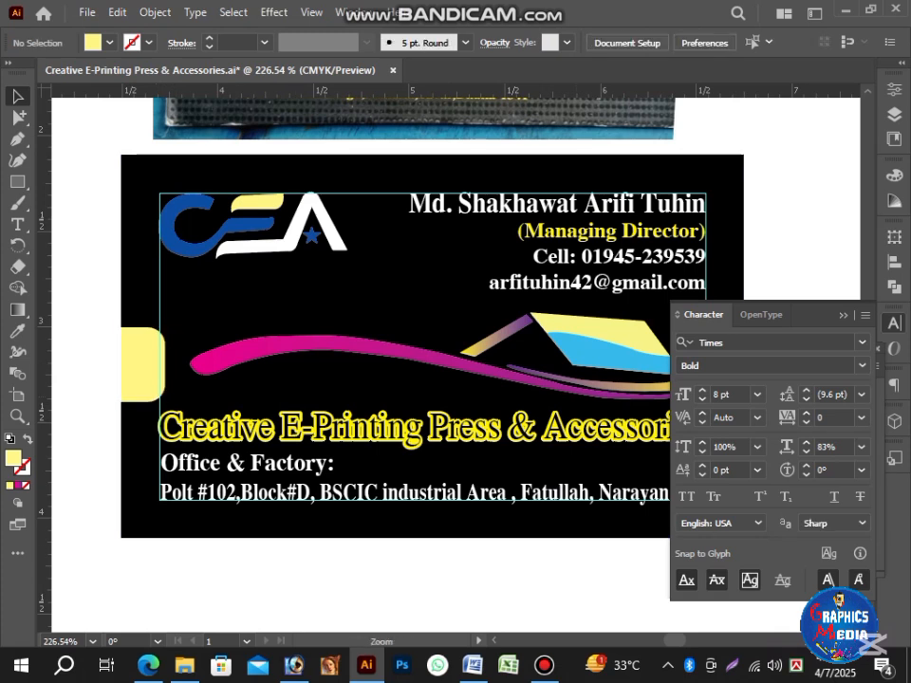
pyautogui.scroll(-2, 586, 390)
pyautogui.press('Tab')
pyautogui.moveTo(586, 390); pyautogui.dragTo(532, 523)
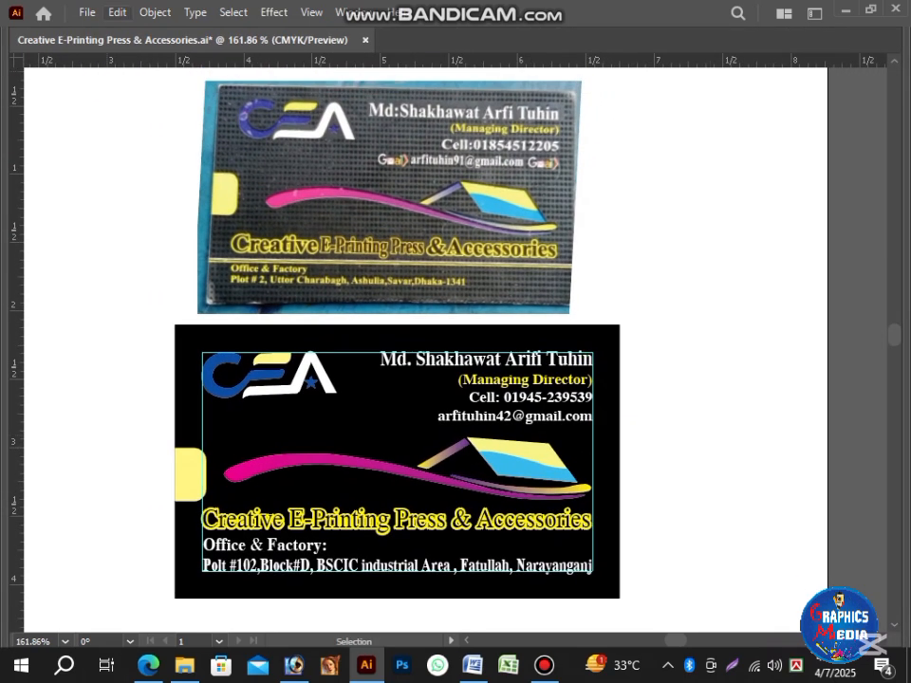
# Step: Open the Phone symbol file from the Mobile simbol All folder inside Logo file
pyautogui.click(87, 12)
pyautogui.click(112, 69)
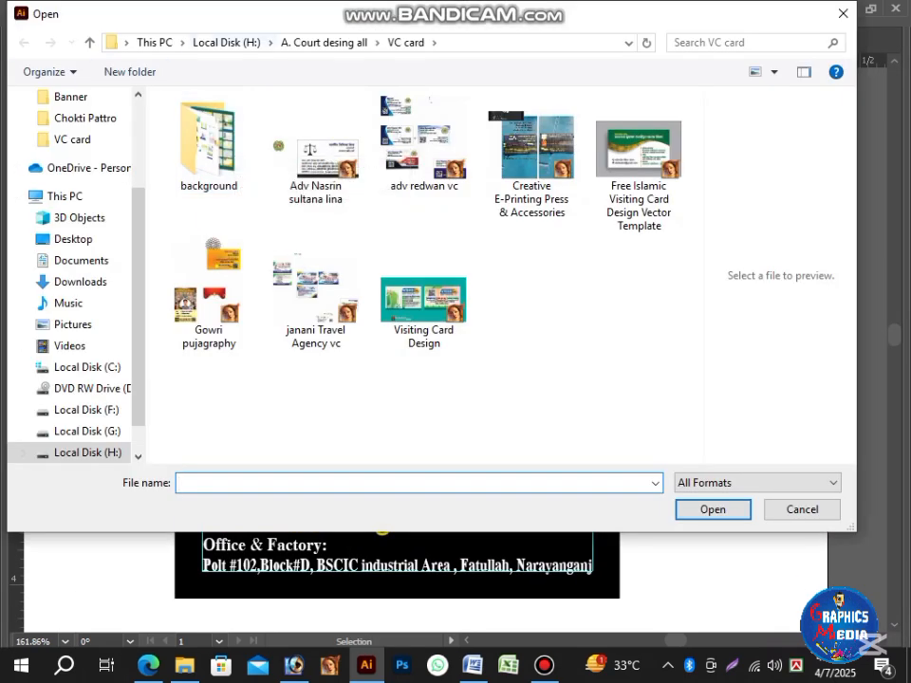
pyautogui.click(323, 42)
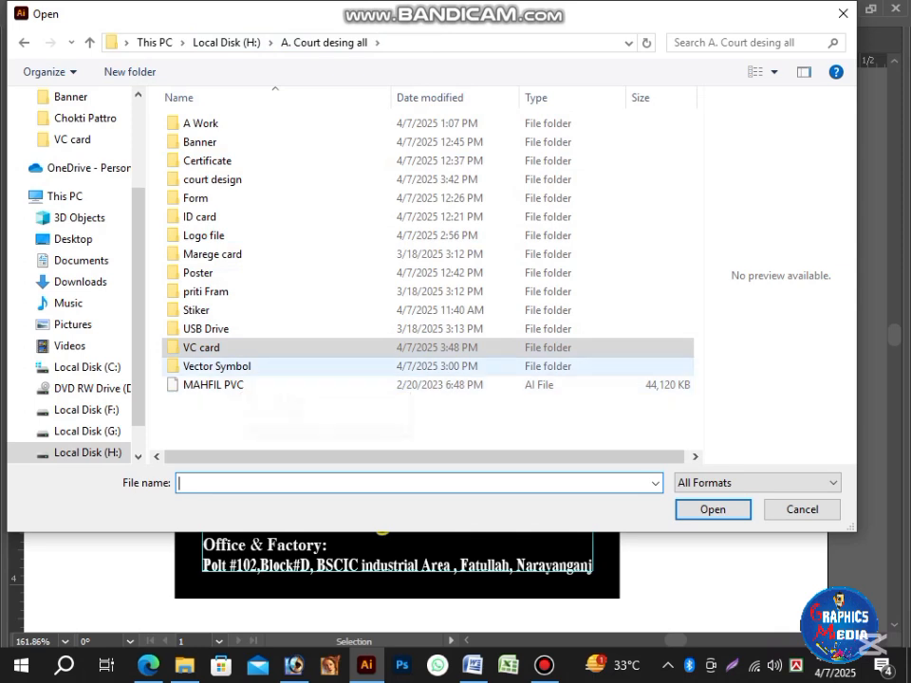
pyautogui.doubleClick(217, 366)
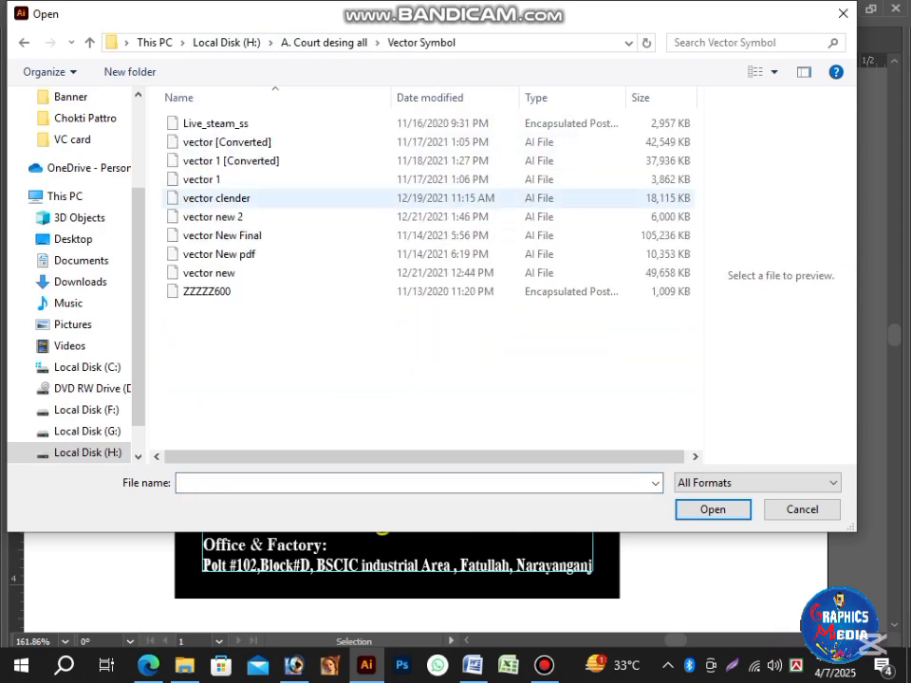
pyautogui.click(24, 42)
pyautogui.doubleClick(201, 347)
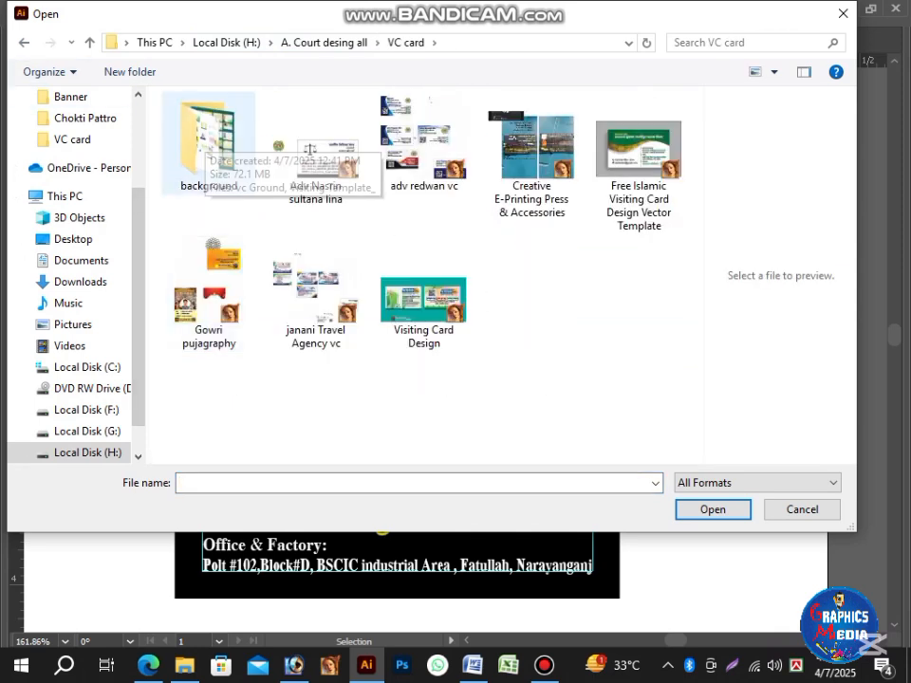
pyautogui.click(23, 43)
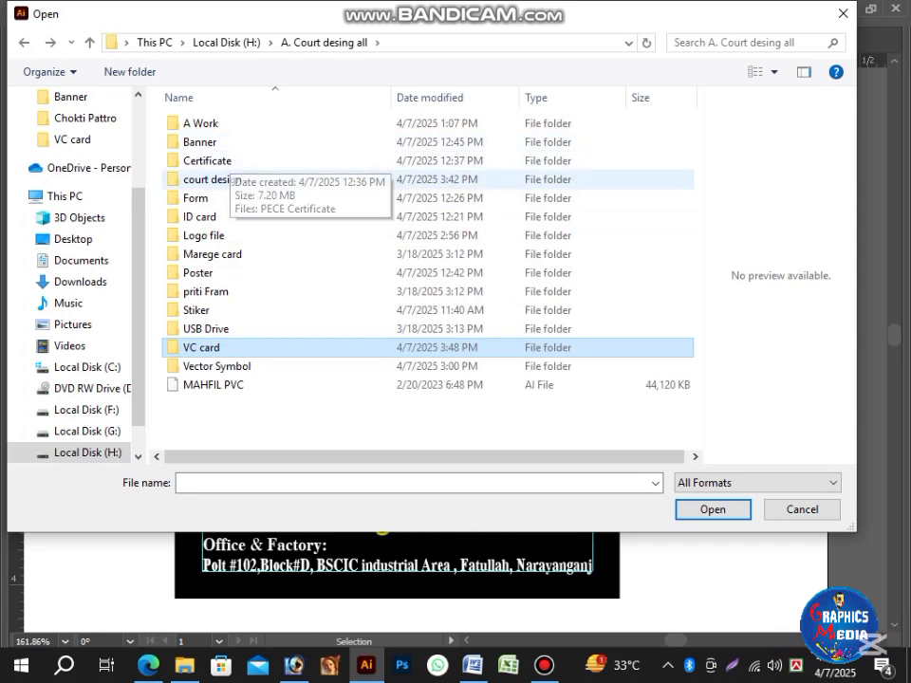
pyautogui.doubleClick(204, 235)
pyautogui.doubleClick(223, 142)
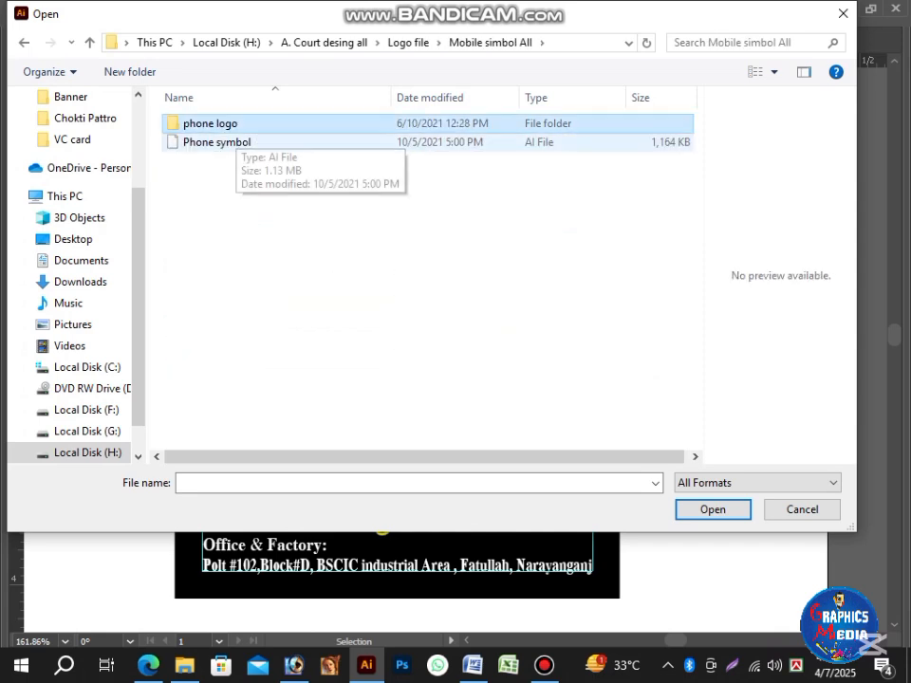
pyautogui.doubleClick(211, 124)
pyautogui.click(211, 123)
pyautogui.click(23, 43)
pyautogui.click(217, 143)
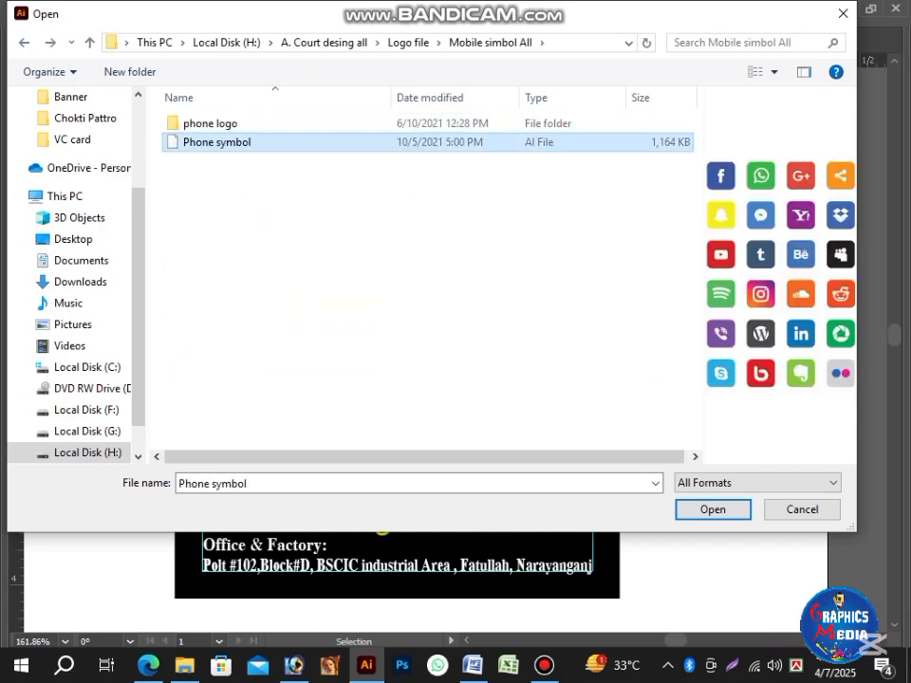
pyautogui.click(712, 510)
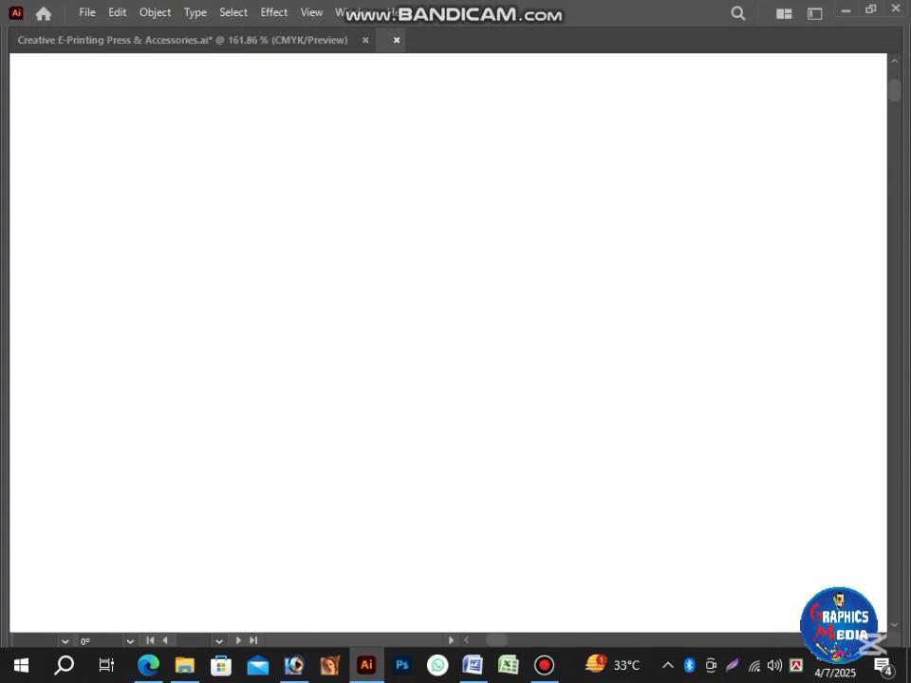
# Step: Ungroup the icons, copy the white phone handset and envelope glyphs onto the business card, and place the envelope before the e-mail line
pyautogui.moveTo(713, 484); pyautogui.dragTo(307, 405)
pyautogui.click(284, 438)
pyautogui.rightClick(285, 438)
pyautogui.click(334, 274)
pyautogui.click(607, 285)
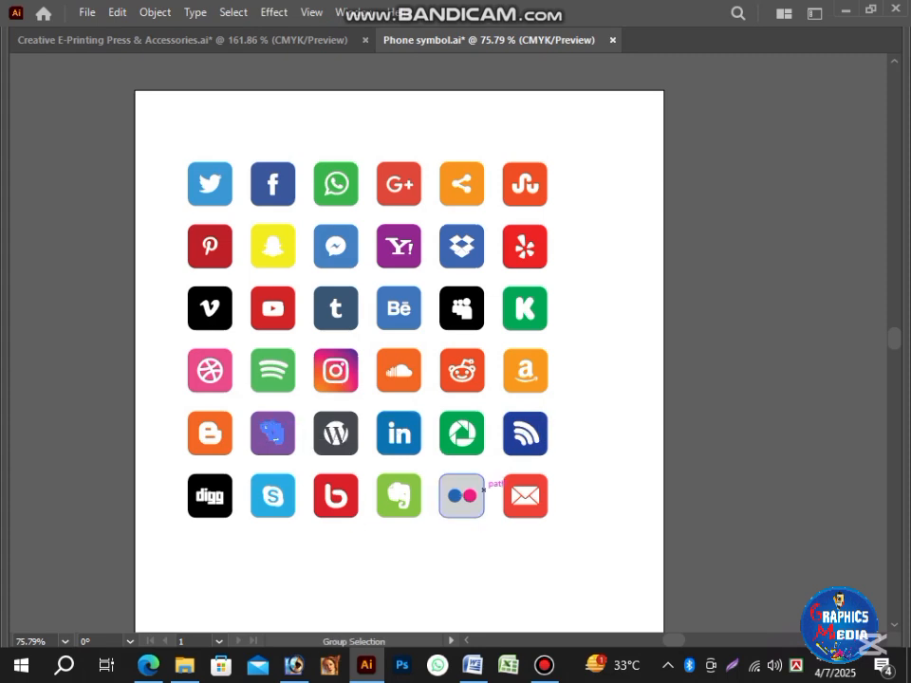
pyautogui.moveTo(273, 55); pyautogui.dragTo(194, 364)
pyautogui.scroll(5, 417, 409)
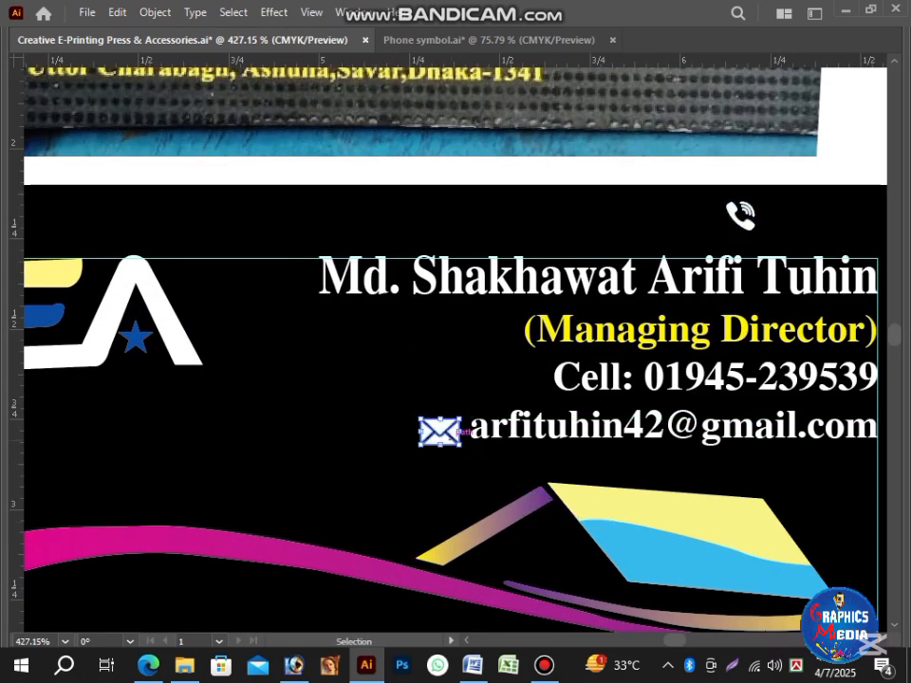
# Step: Move the phone handset icon off the card onto the blank canvas and fill it with black
pyautogui.scroll(-3, 275, 479)
pyautogui.press('Tab')
pyautogui.press('Tab')
pyautogui.press('Tab')
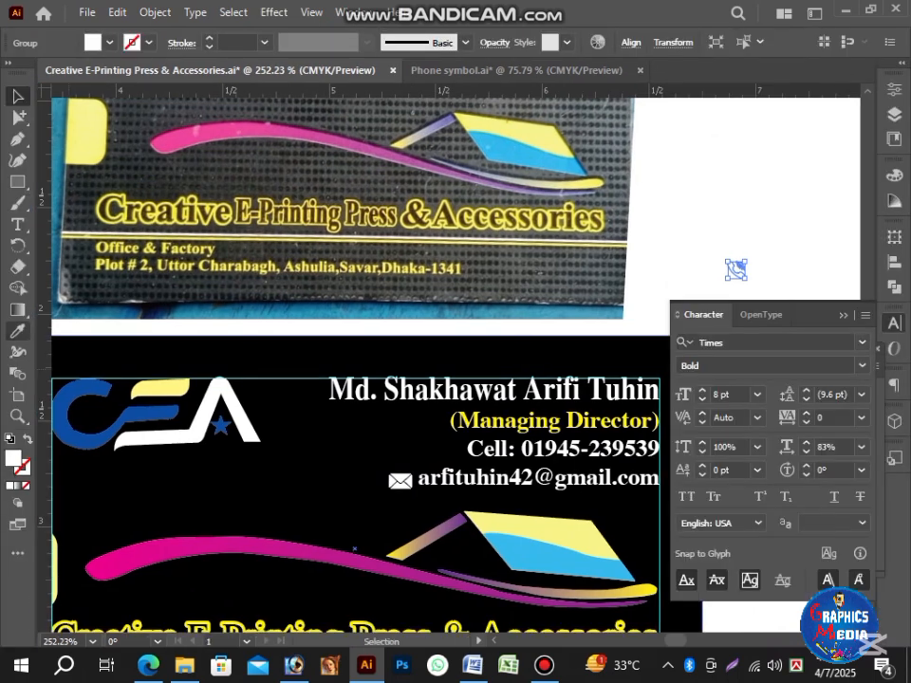
pyautogui.scroll(-4, 392, 319)
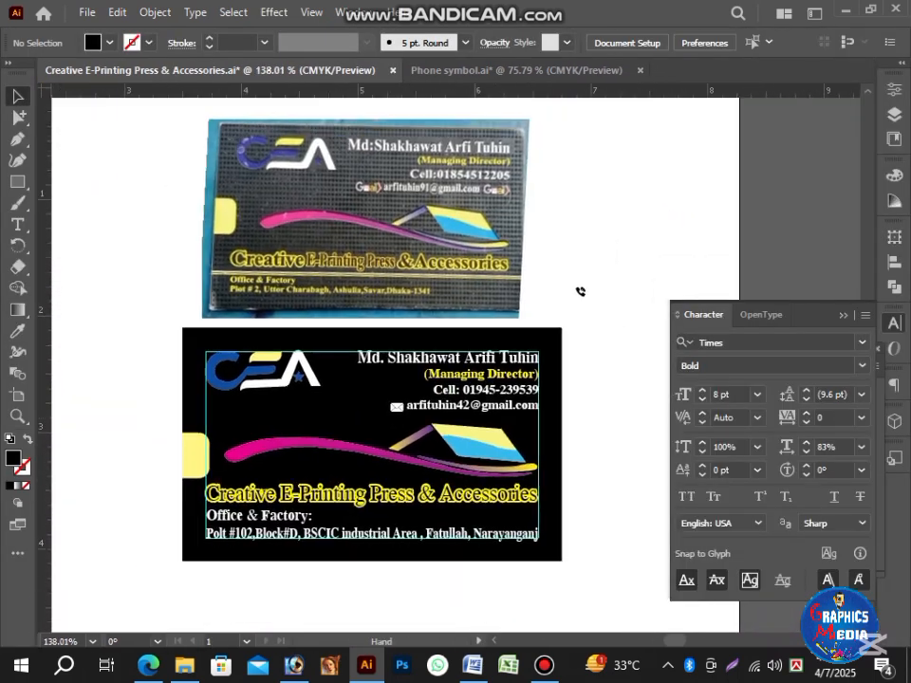
pyautogui.scroll(5, 301, 156)
pyautogui.scroll(-5, 301, 156)
pyautogui.moveTo(300, 156); pyautogui.dragTo(302, 121)
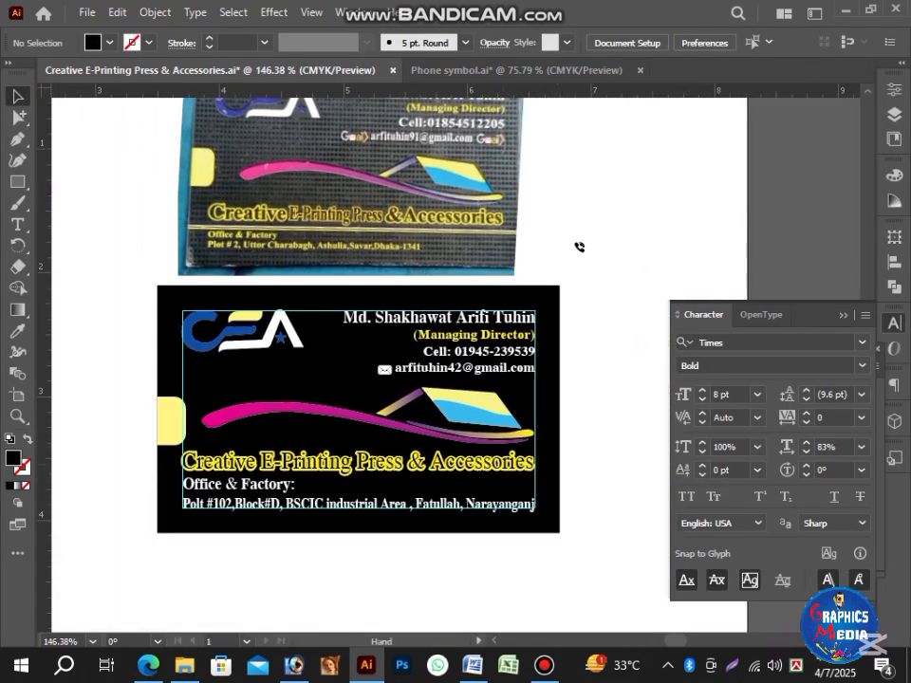